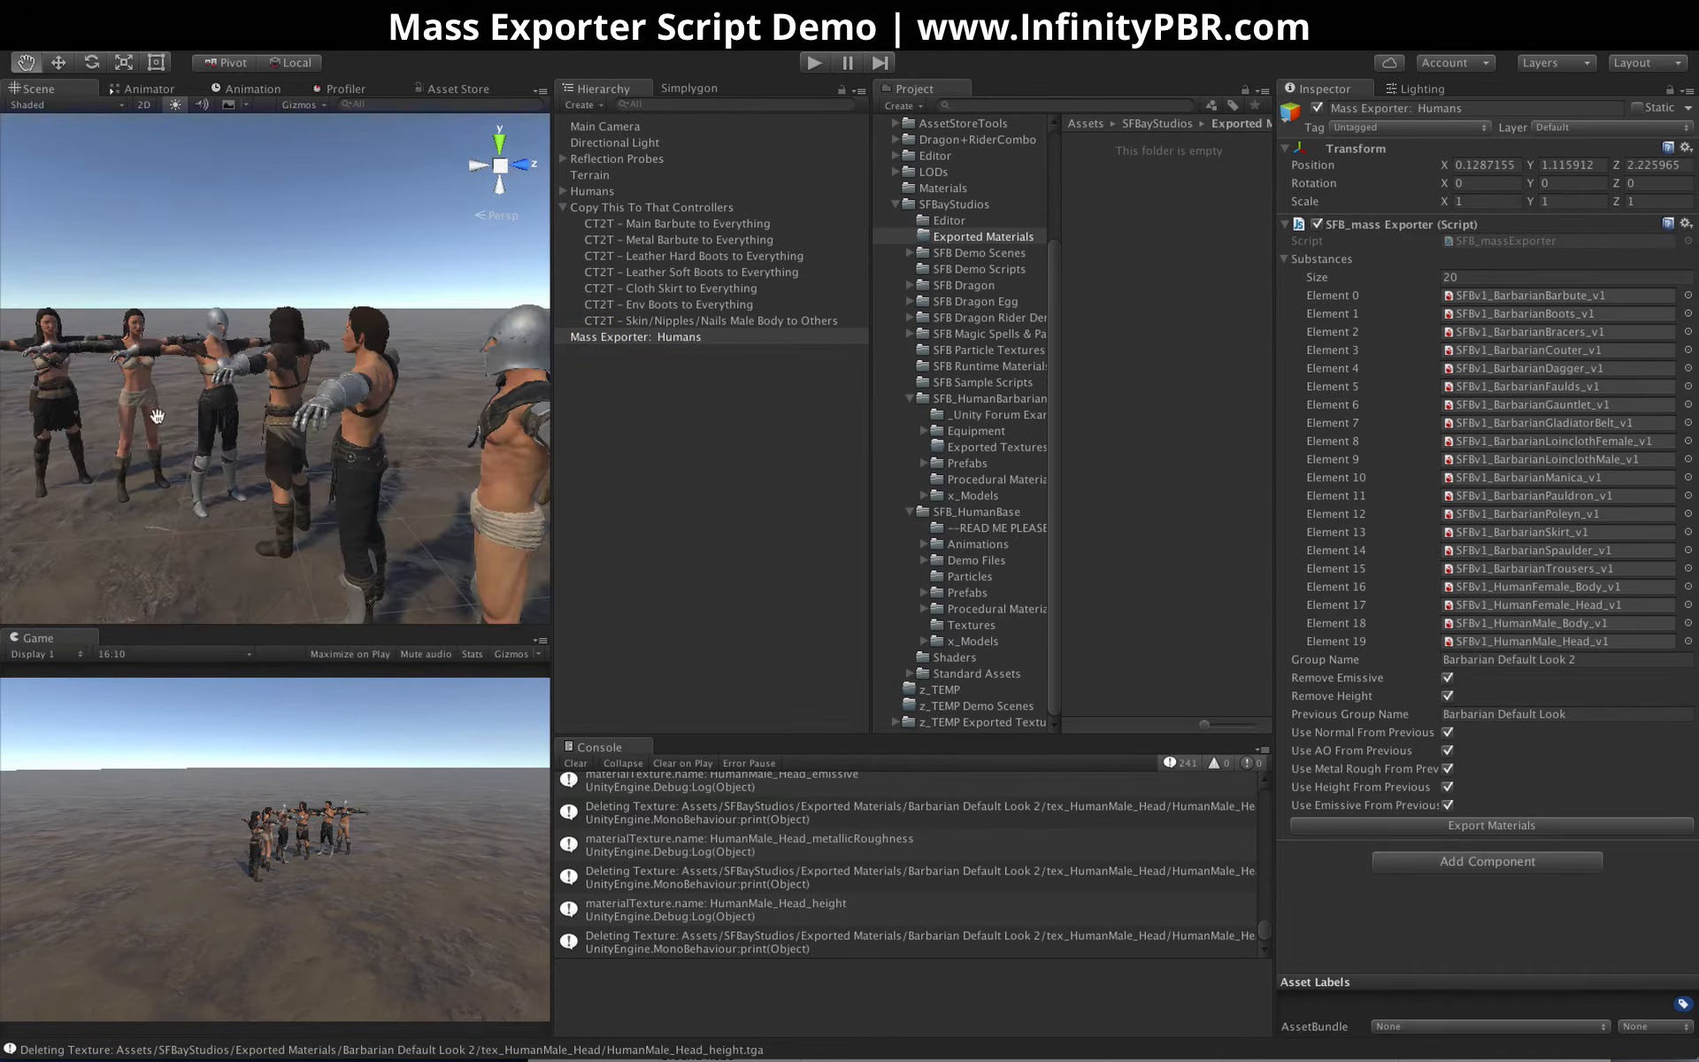
# Examine the procedural materials stored in the SFB_HumanBarbarian and SFB_HumanBase folders
pyautogui.scroll(-5, 264, 397)
pyautogui.scroll(5, 264, 396)
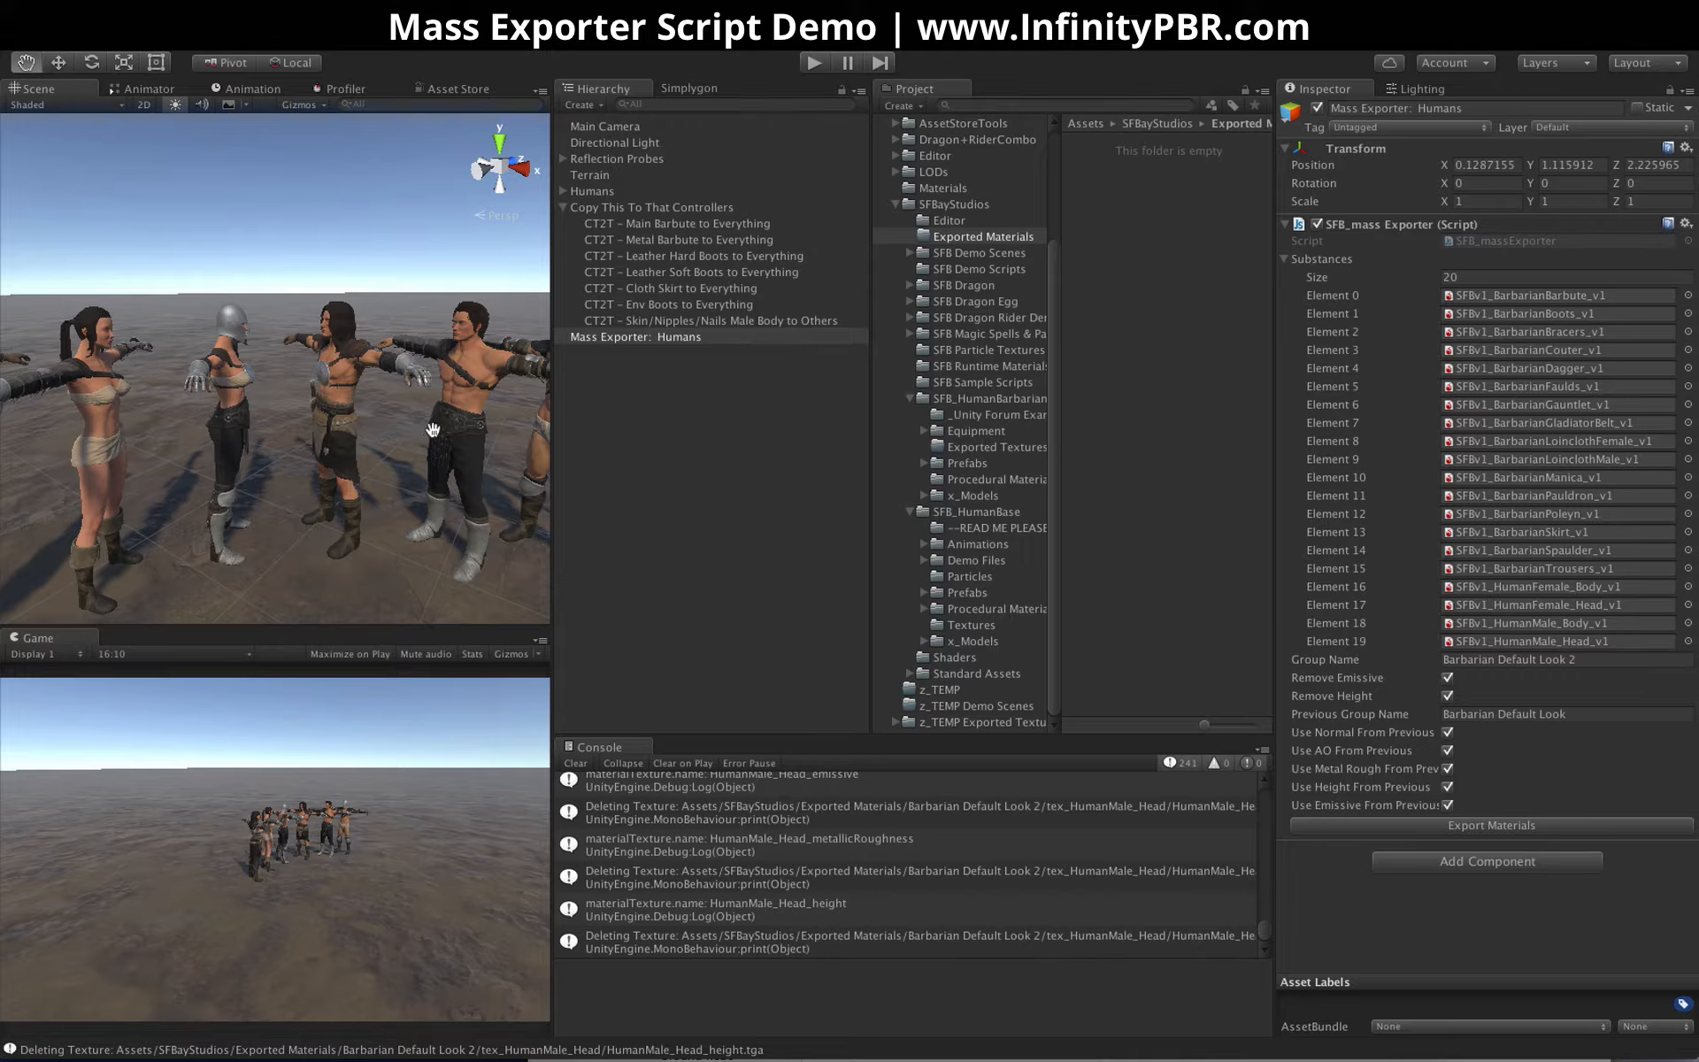
pyautogui.click(982, 479)
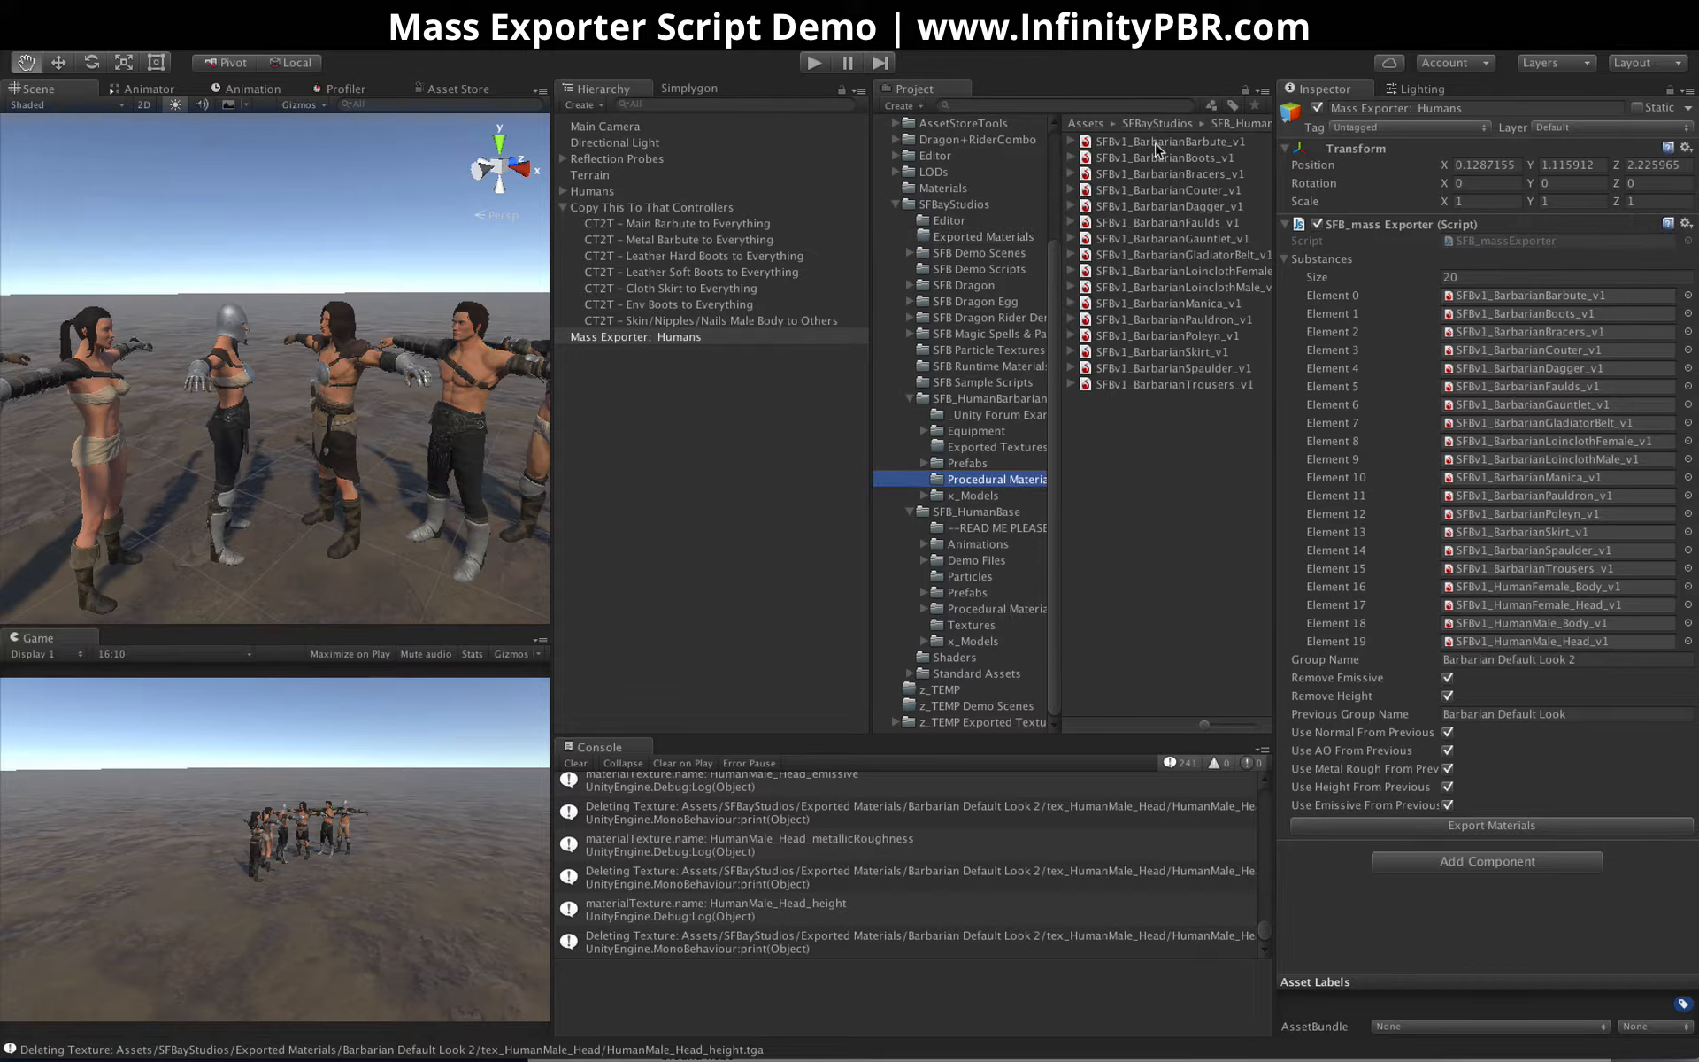
pyautogui.click(973, 592)
pyautogui.click(974, 609)
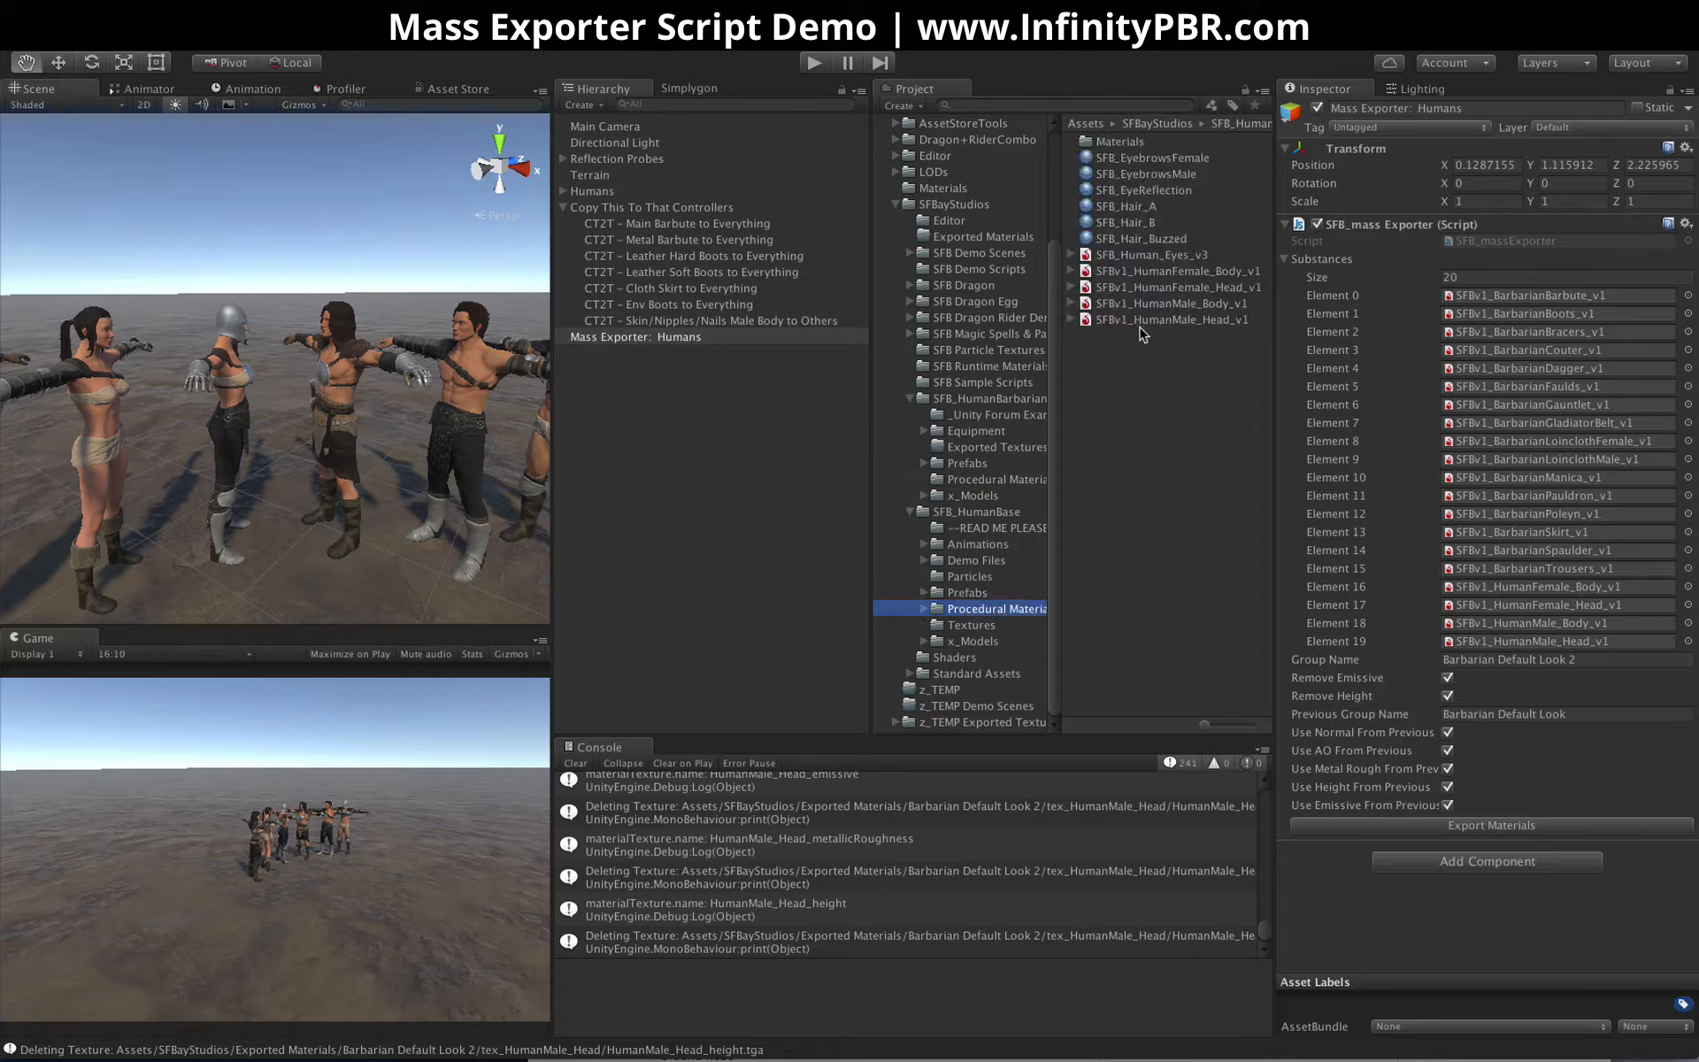
pyautogui.click(977, 480)
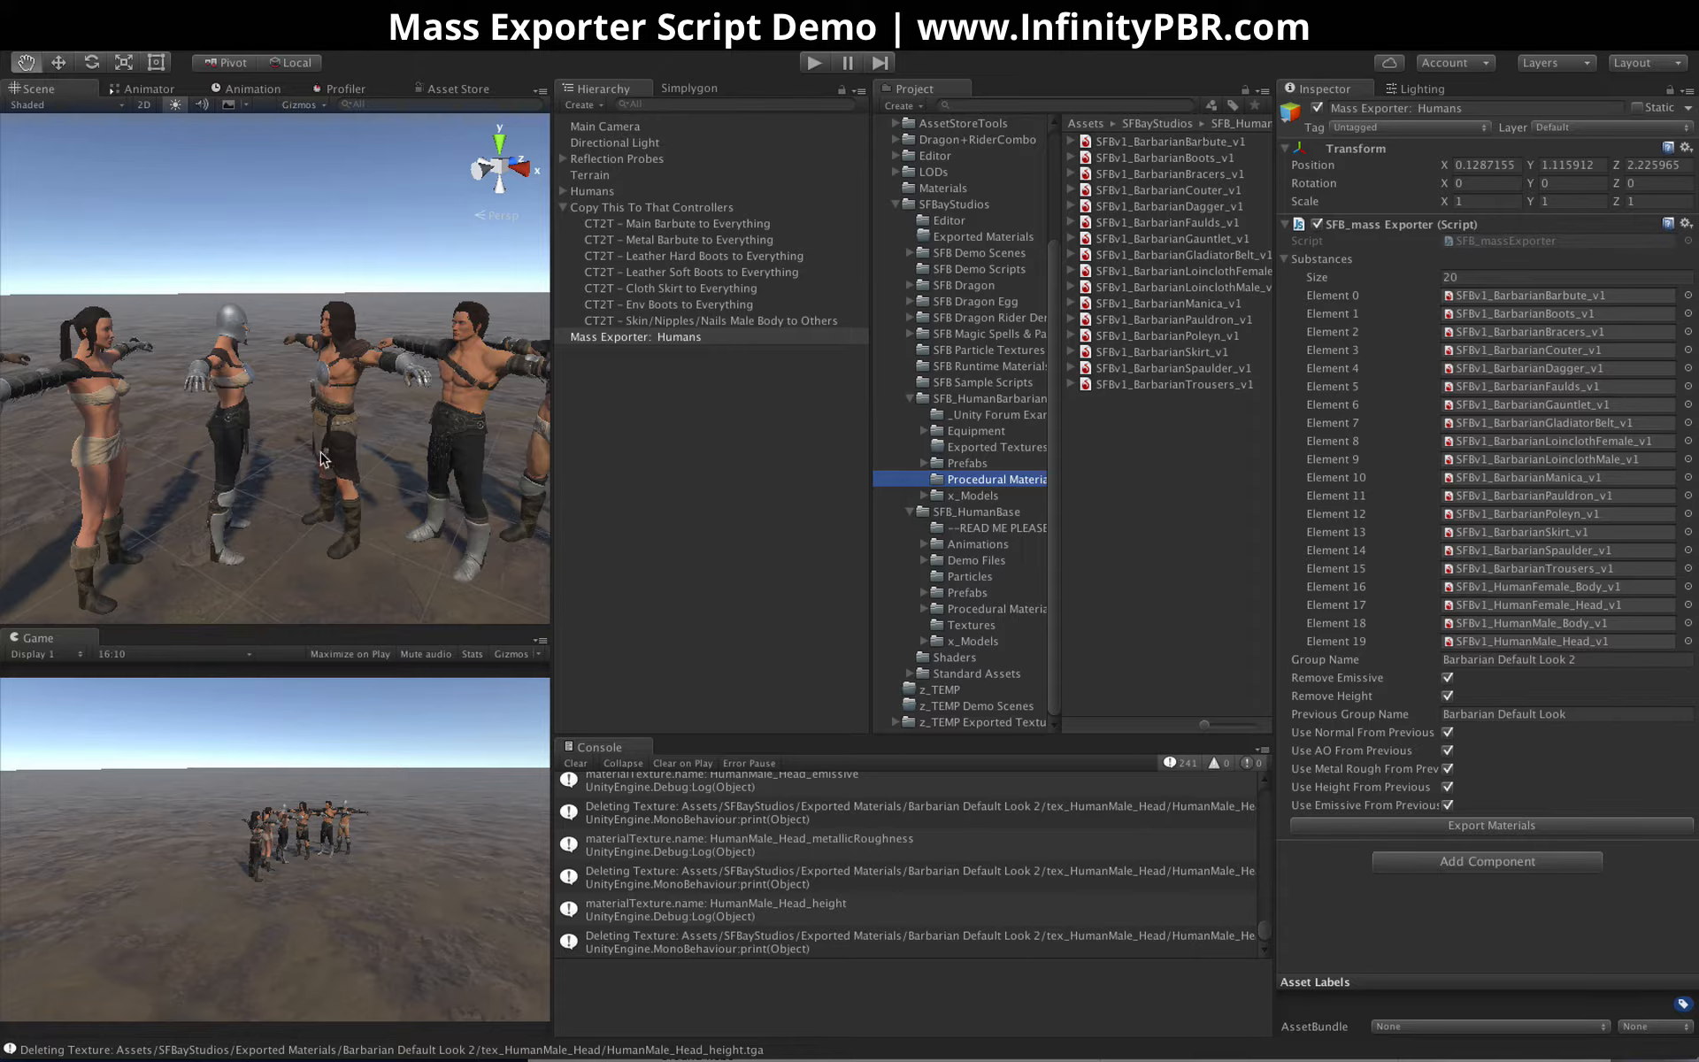
# Check the bitmap export options of the SFBv1_BarbarianBarbute_v1 procedural material, and narrow the inspector area
pyautogui.keyDown('alt'); pyautogui.moveTo(389, 429); pyautogui.dragTo(272, 412); pyautogui.keyUp('alt')
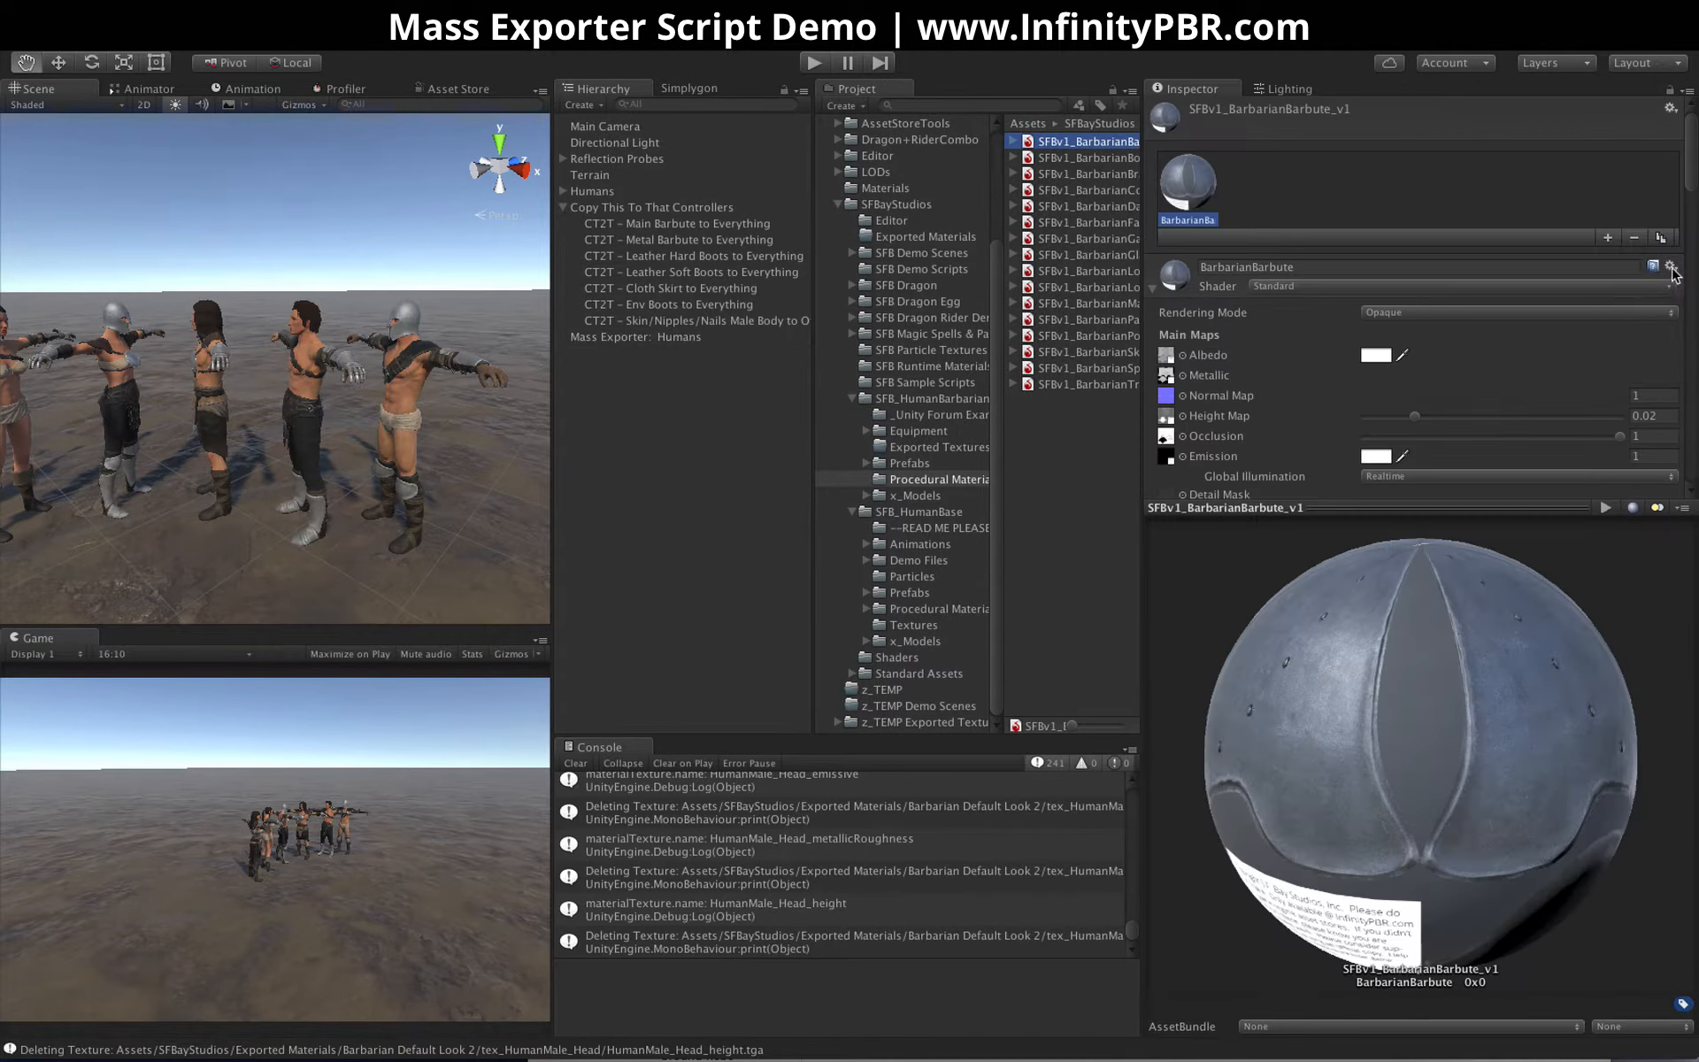
pyautogui.click(1671, 267)
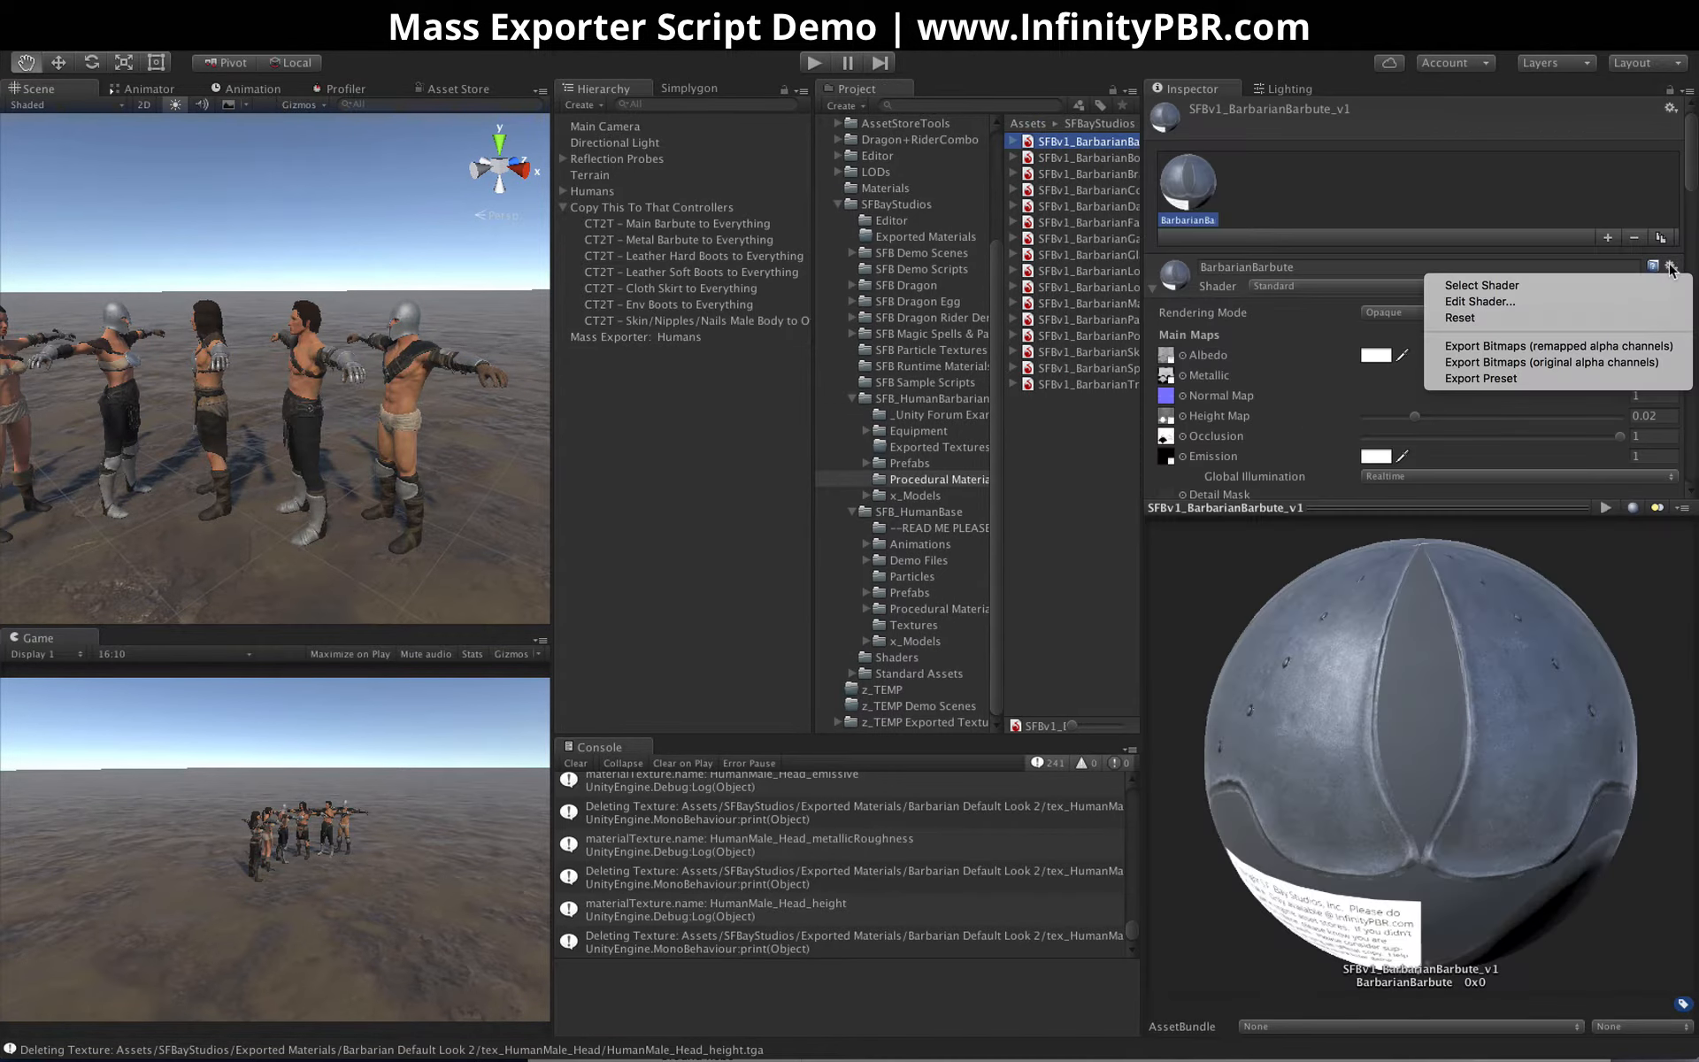
pyautogui.click(1062, 177)
pyautogui.moveTo(1144, 219); pyautogui.dragTo(1237, 223)
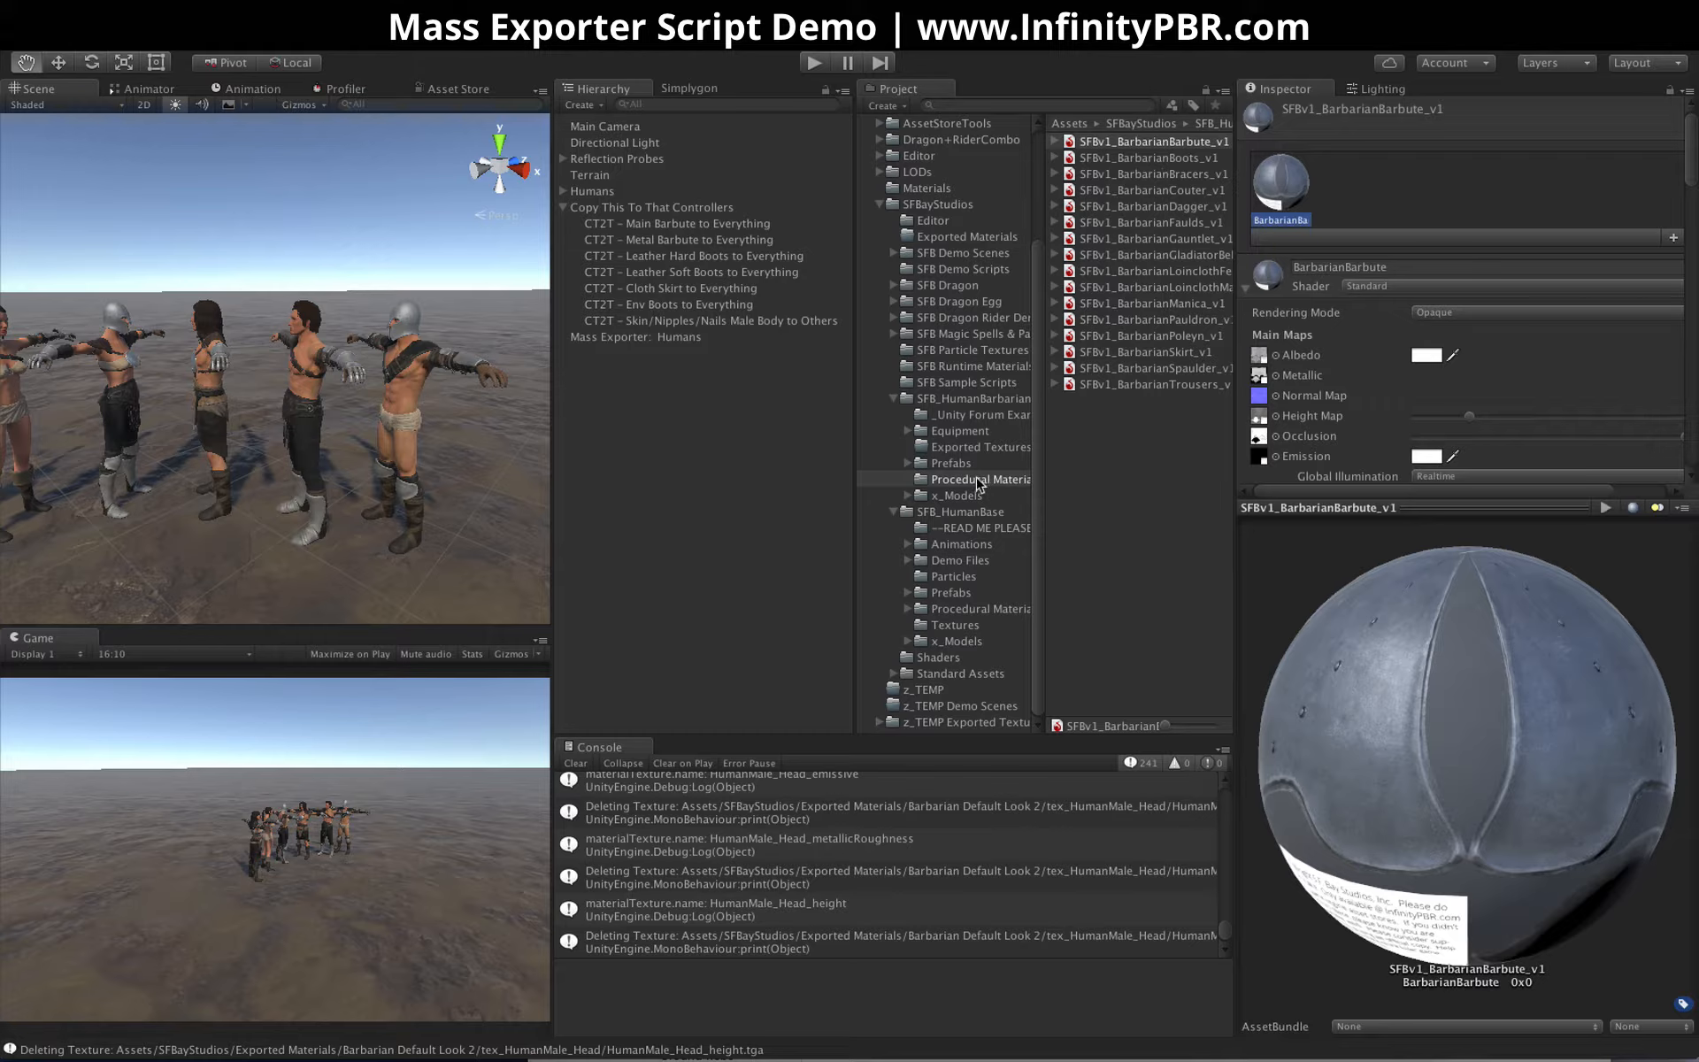
# On the Mass Exporter: Humans object, set Group Name to Barbarian Default Look and clear Previous Group Name
pyautogui.click(646, 338)
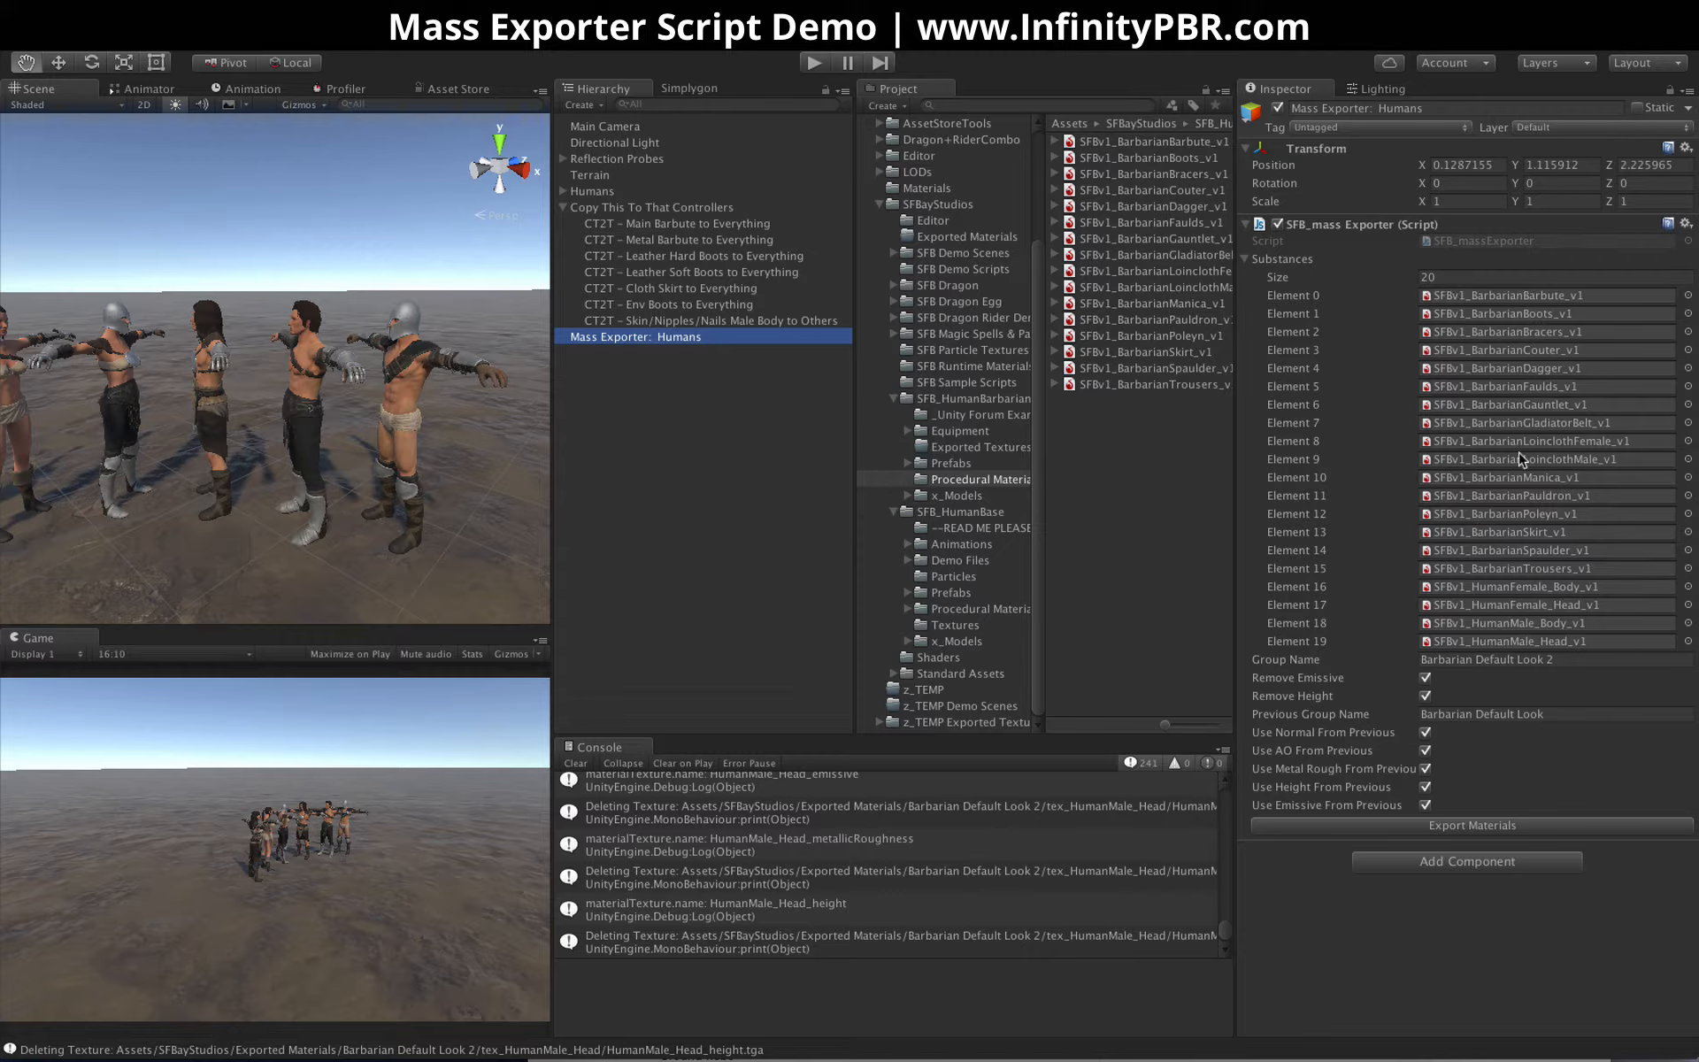
pyautogui.click(1449, 659)
pyautogui.click(1571, 659)
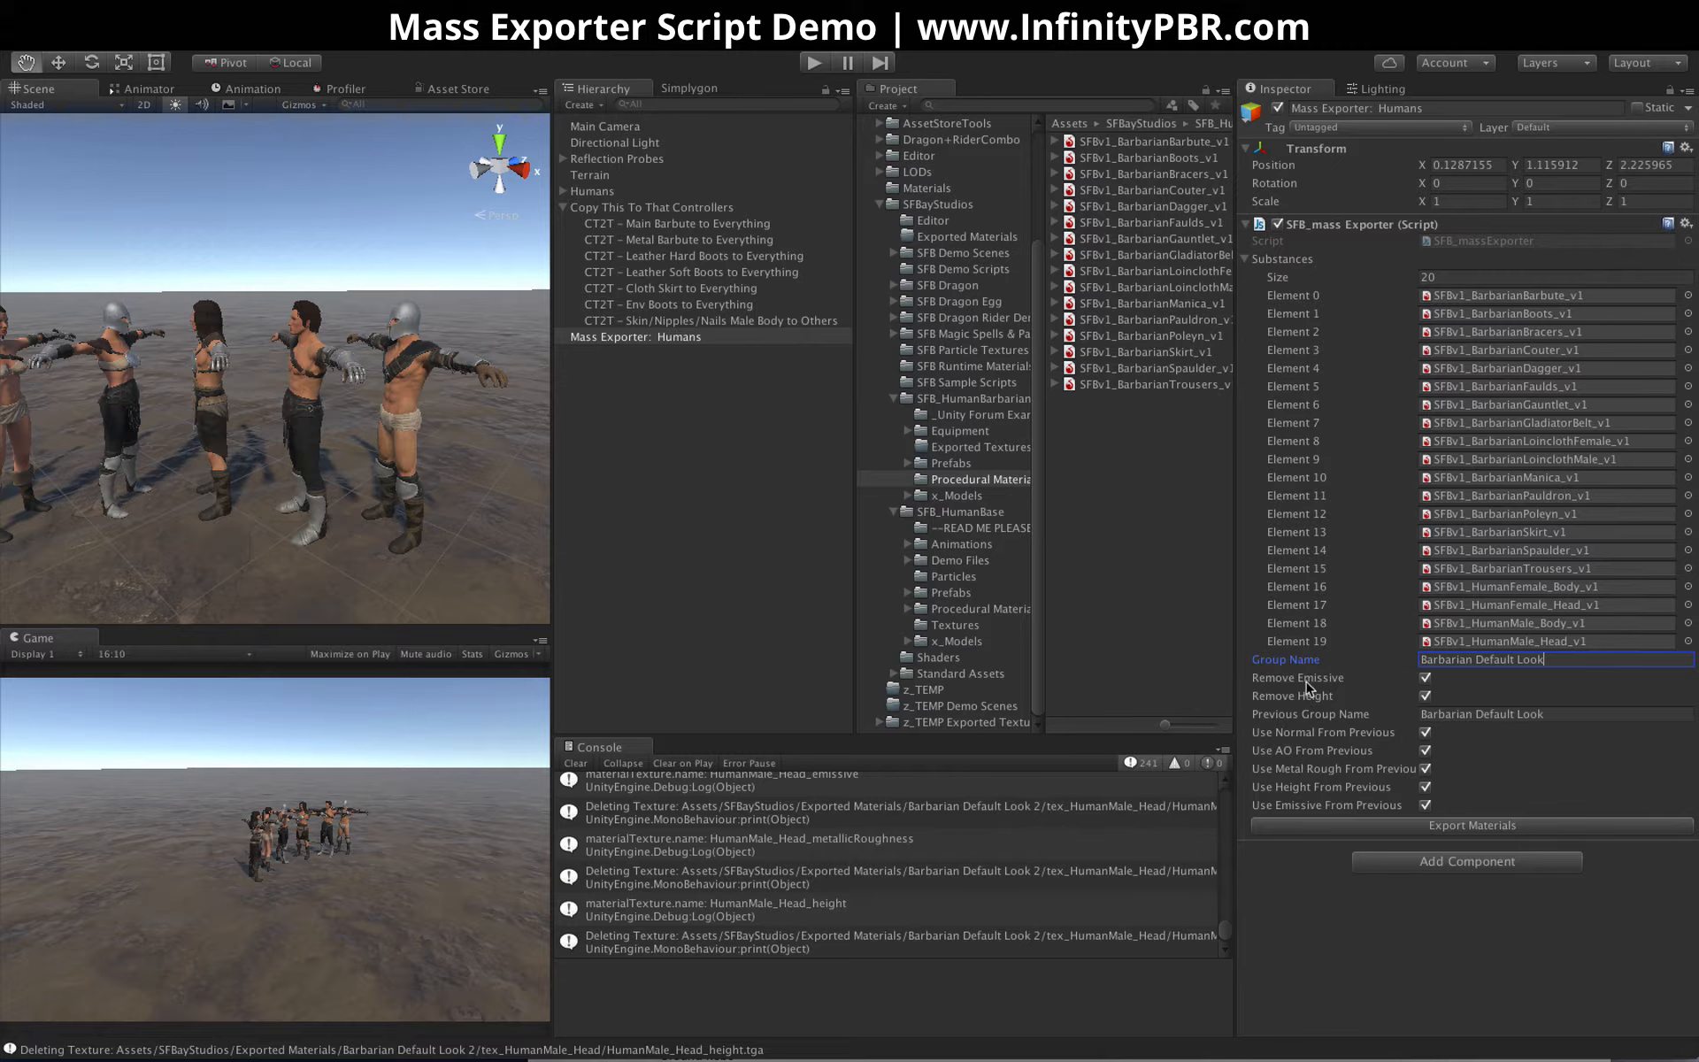
pyautogui.press('Tab')
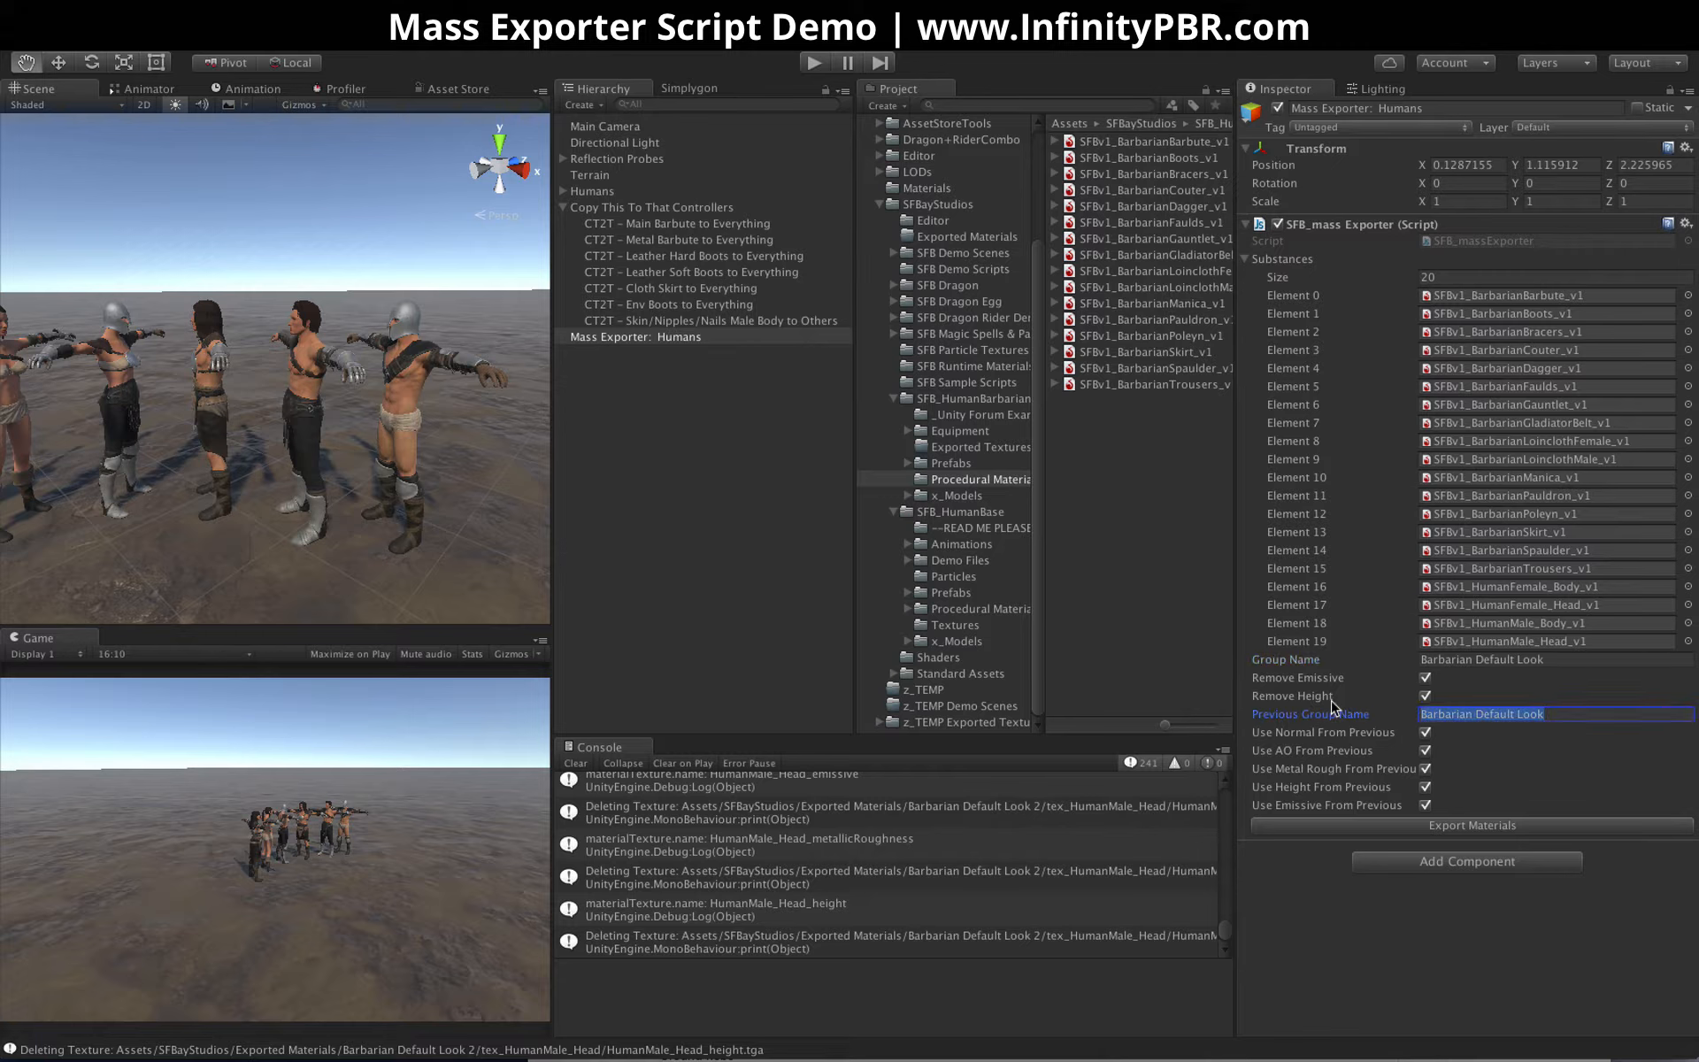
pyautogui.press('BackSpace')
# Disable reuse of normal, AO, metal rough, height and emissive maps from the previous group, and export the materials
pyautogui.click(1425, 732)
pyautogui.click(1425, 750)
pyautogui.click(1425, 768)
pyautogui.click(1425, 786)
pyautogui.click(1425, 804)
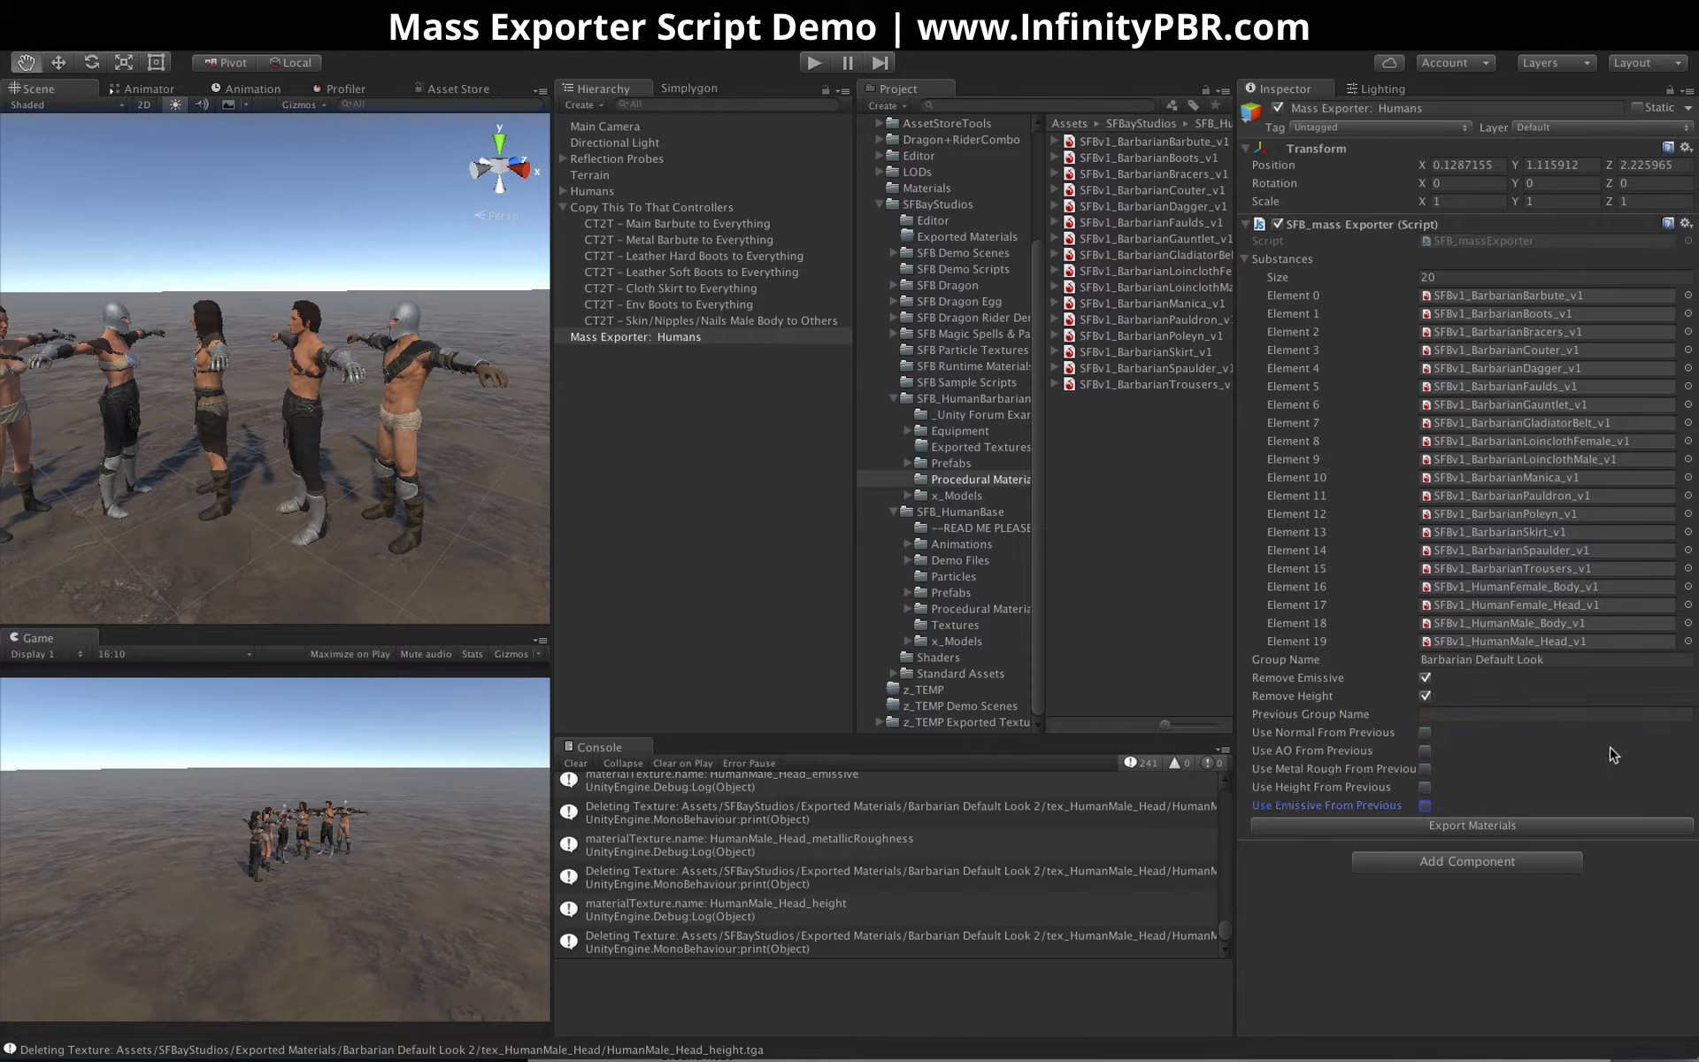
pyautogui.click(1469, 712)
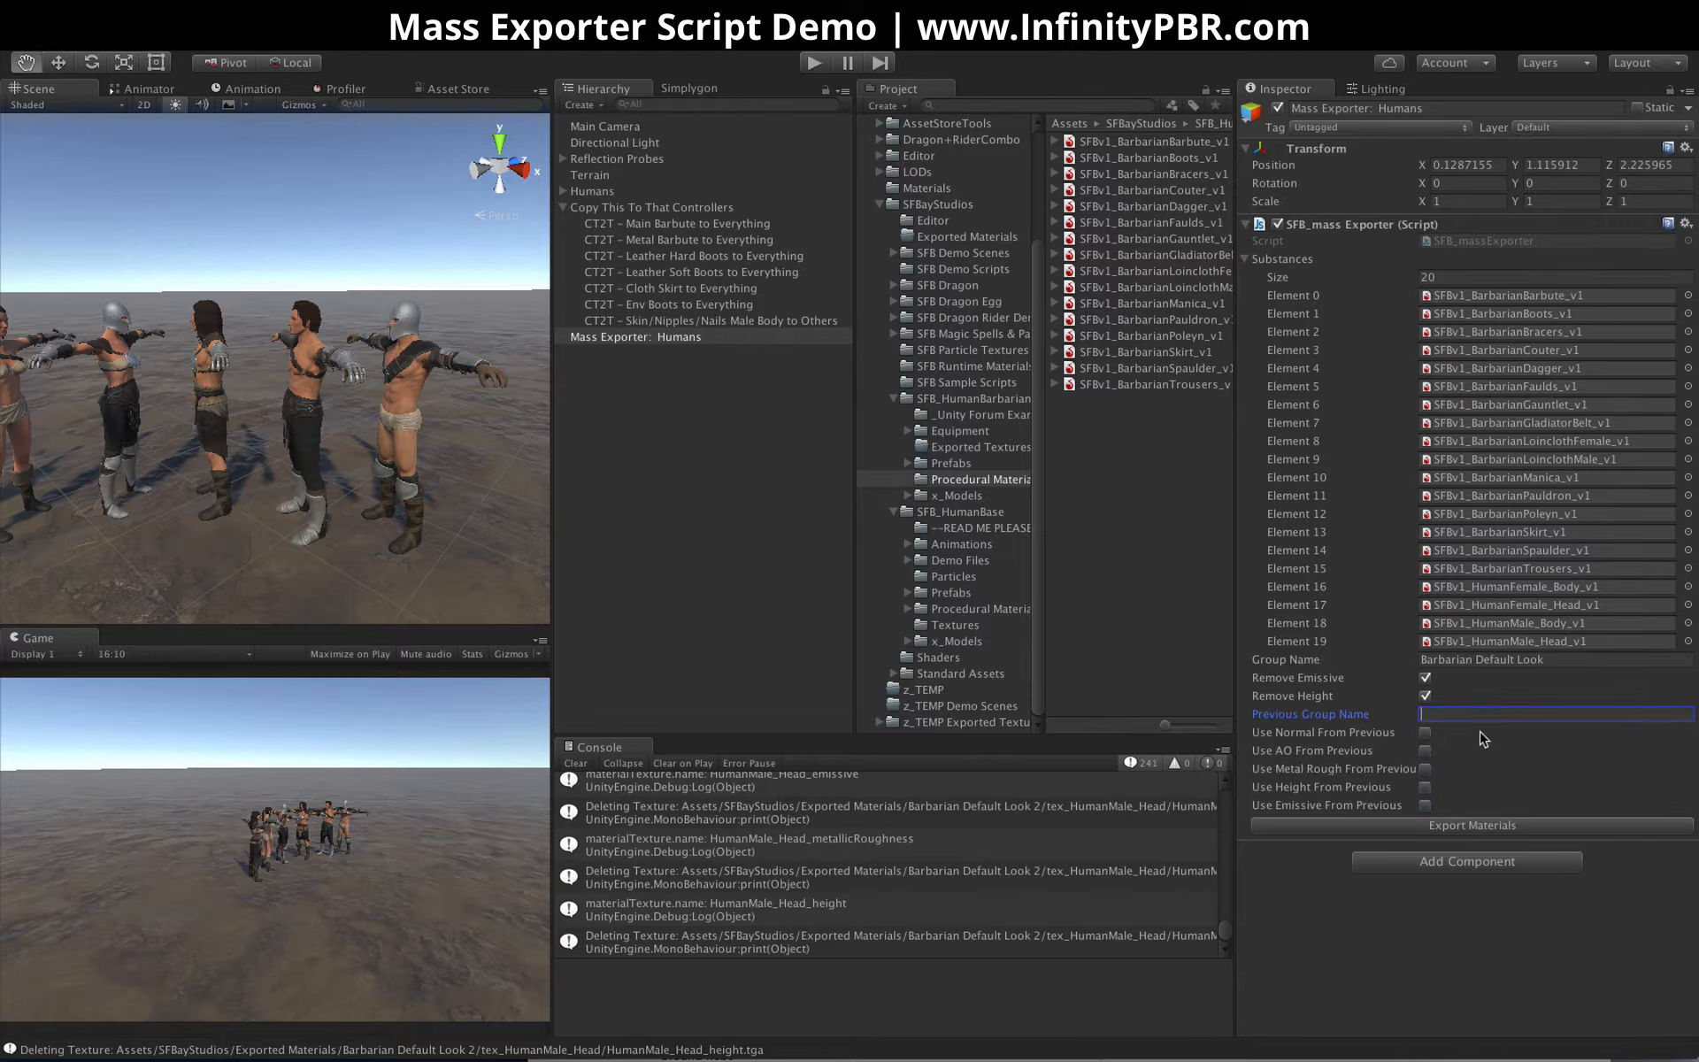
pyautogui.click(1484, 828)
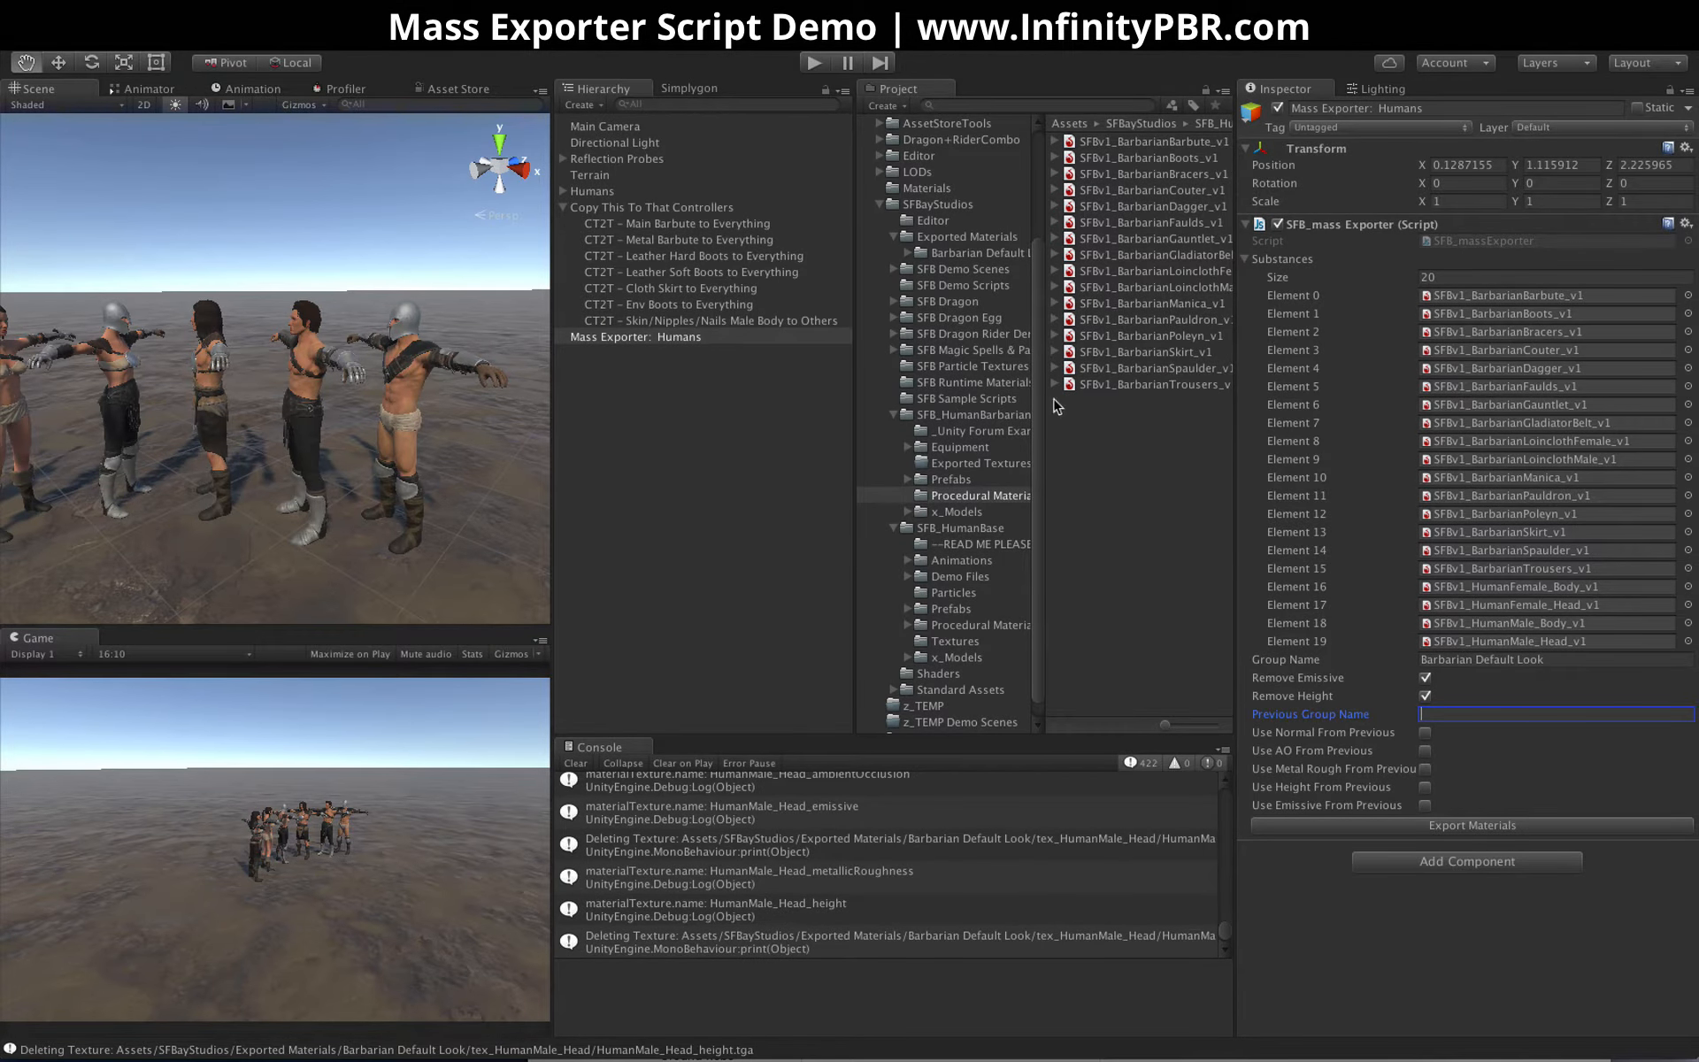
# Examine the exported barbarian materials in the Barbarian Default Look folder under Exported Materials
pyautogui.click(940, 238)
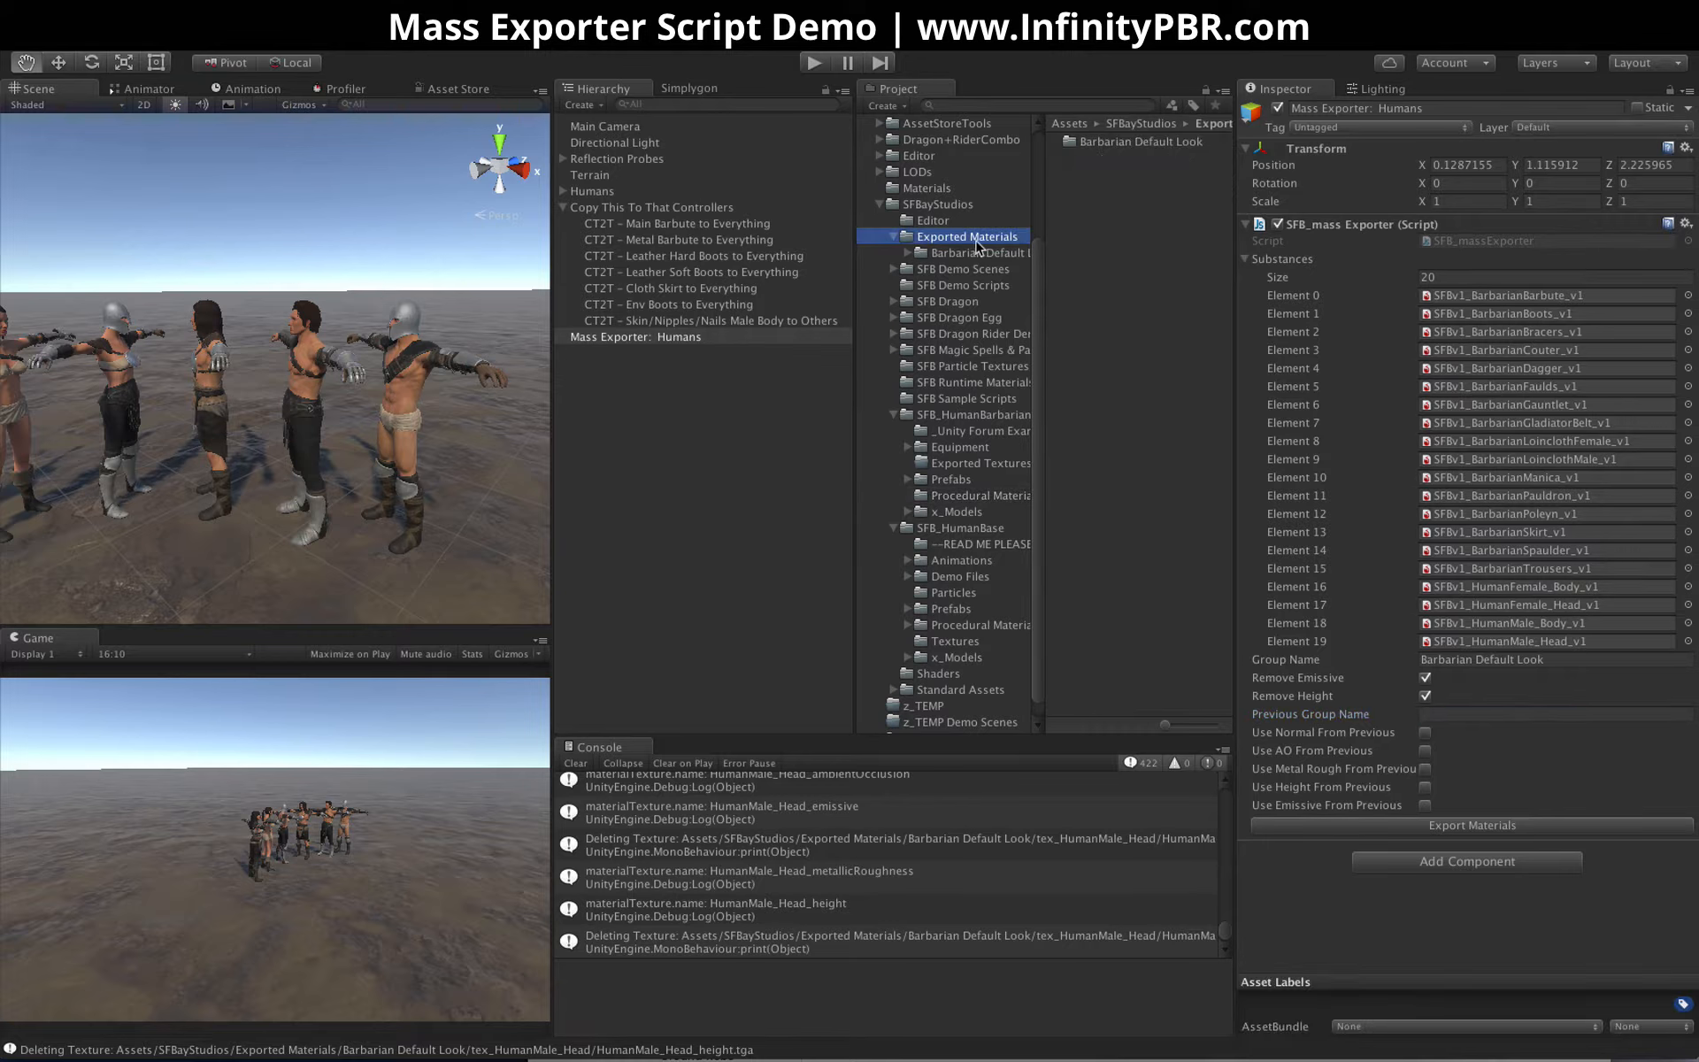
pyautogui.click(984, 255)
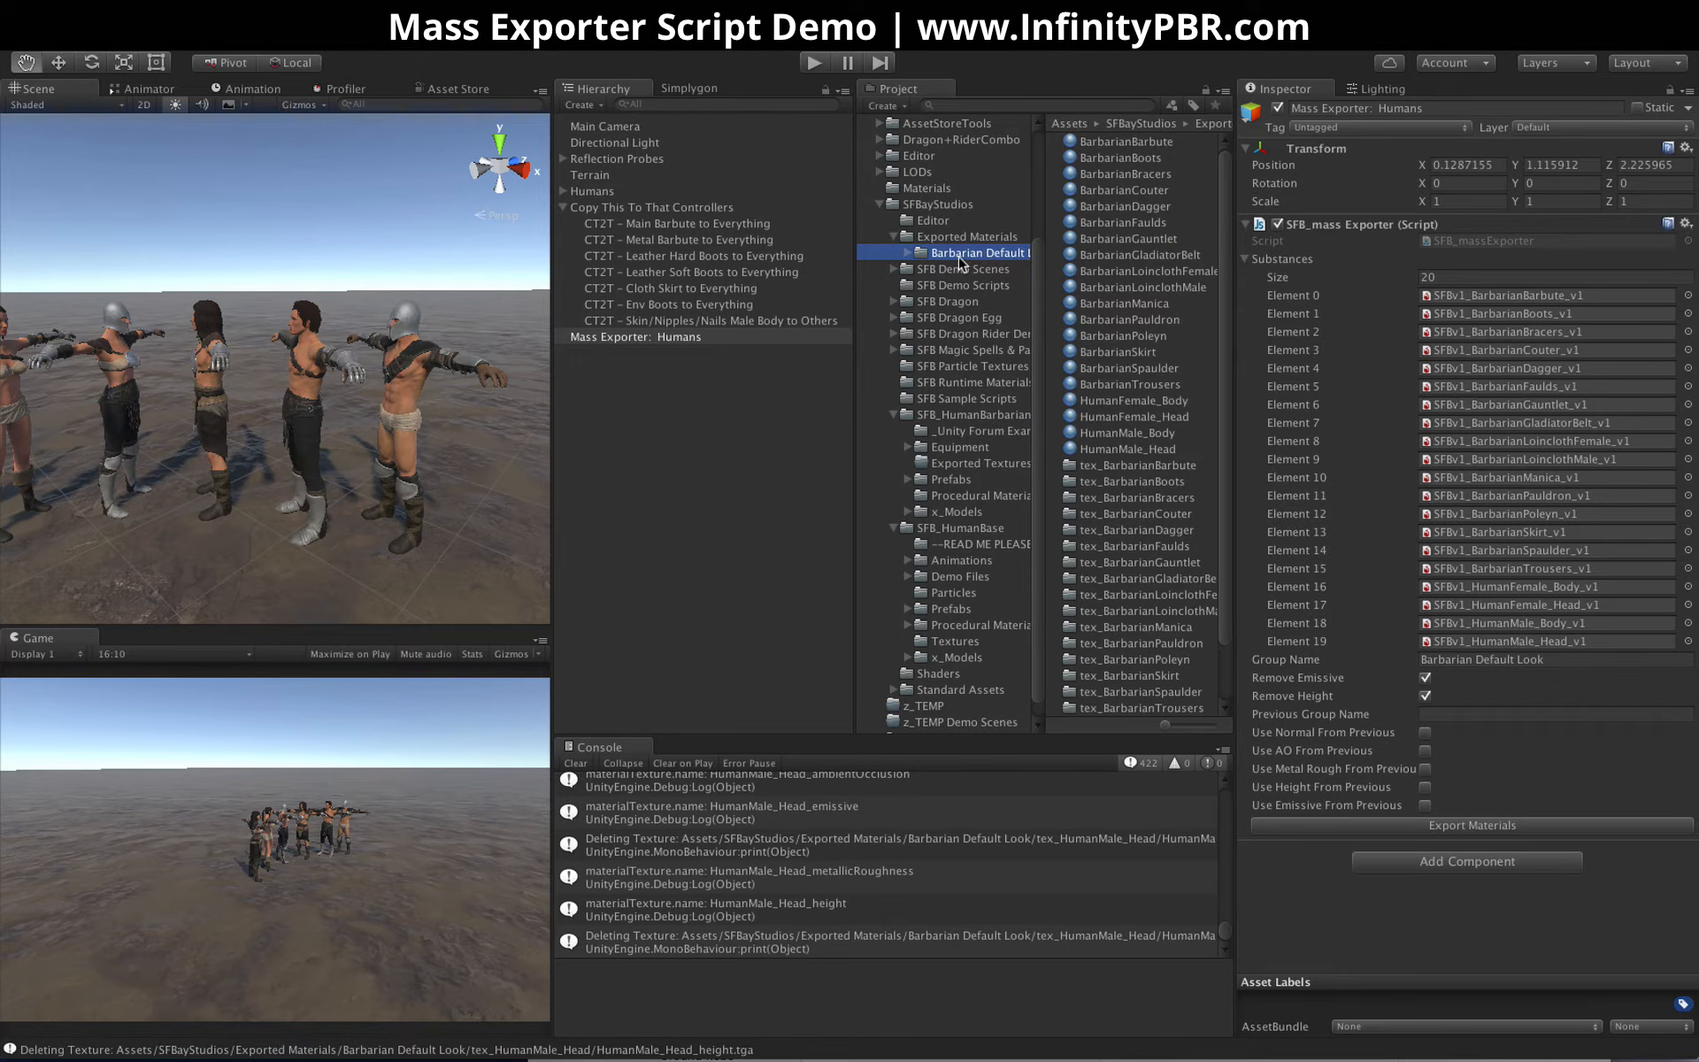
pyautogui.click(1106, 145)
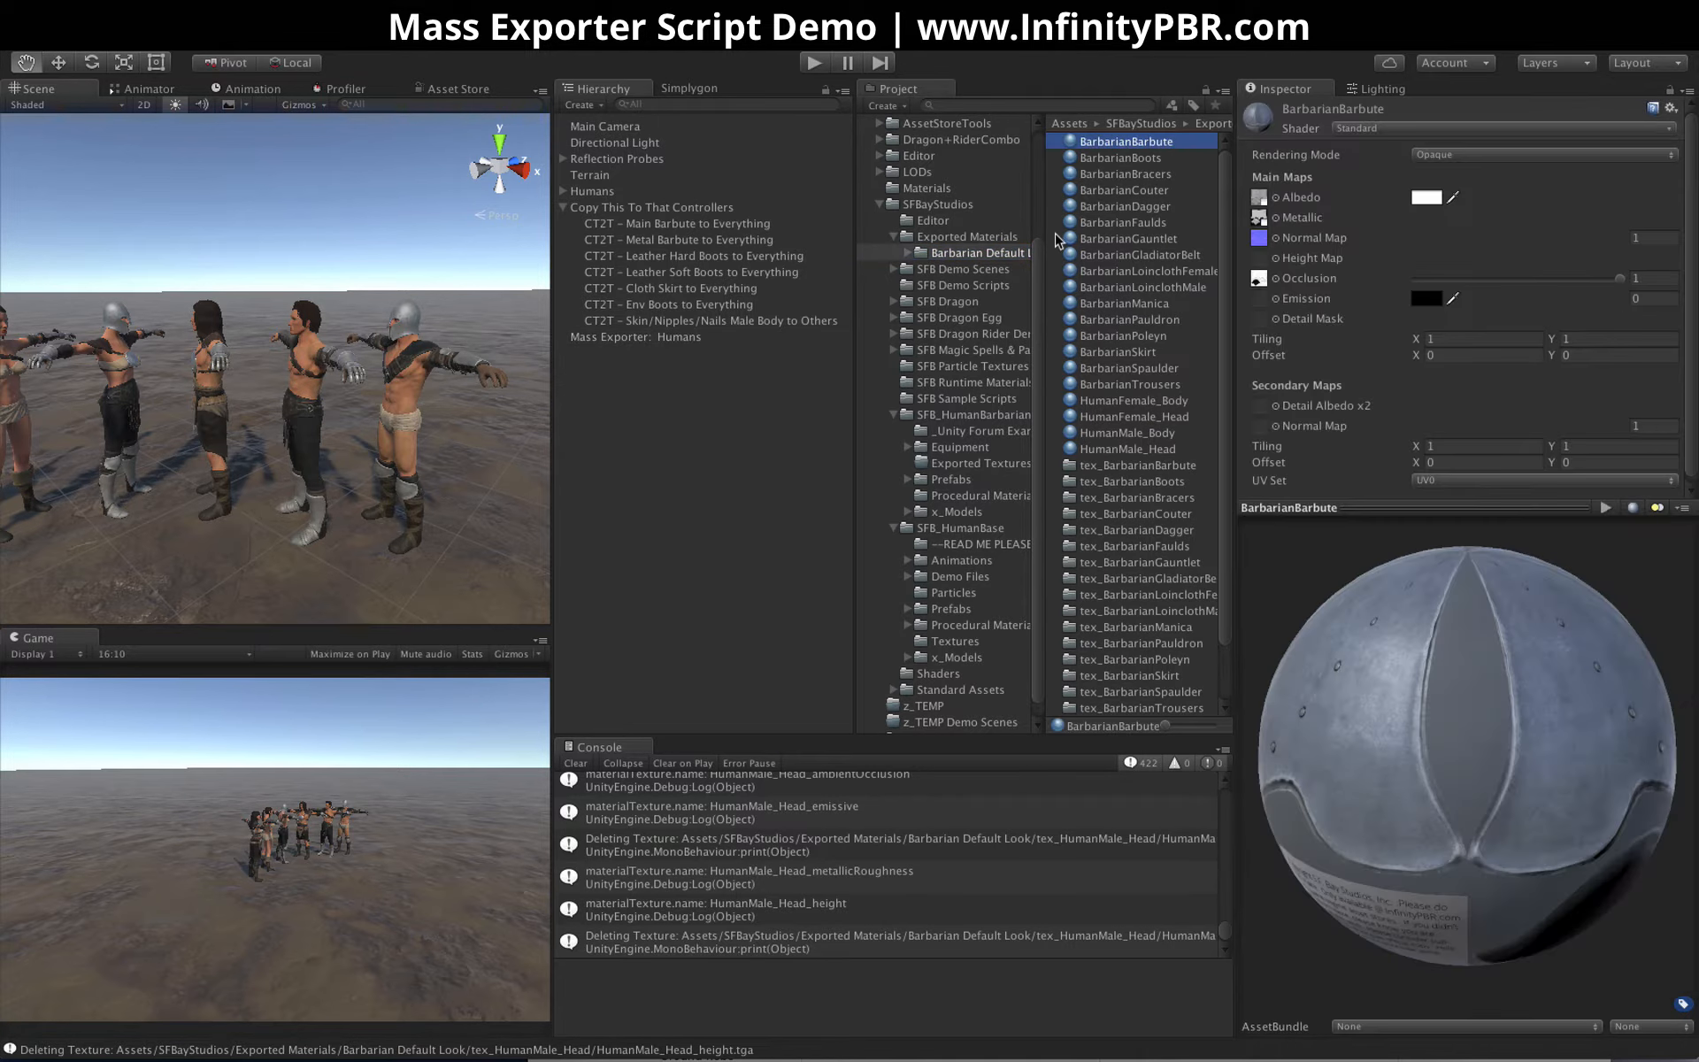
pyautogui.press('Down')
pyautogui.press('Down')
pyautogui.press('Down')
pyautogui.press('Down')
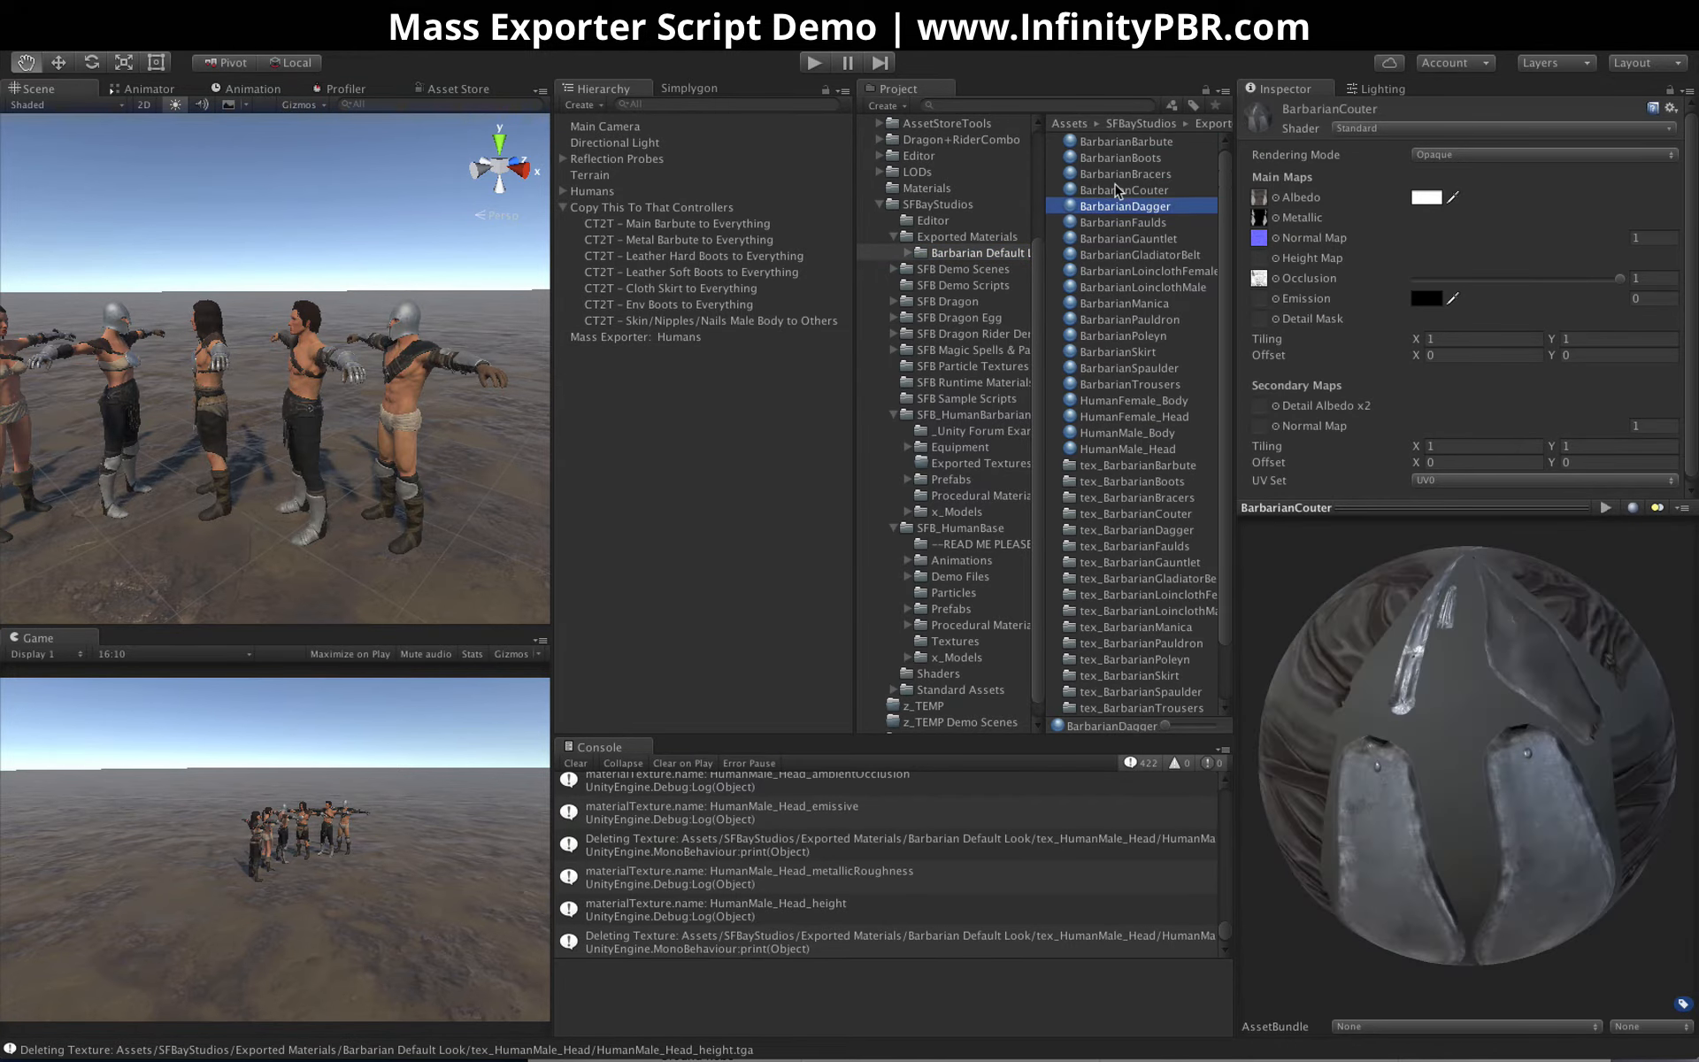
pyautogui.press('Up')
pyautogui.press('Up')
pyautogui.press('Down')
pyautogui.press('Down')
pyautogui.press('Down')
pyautogui.press('Down')
pyautogui.press('Down')
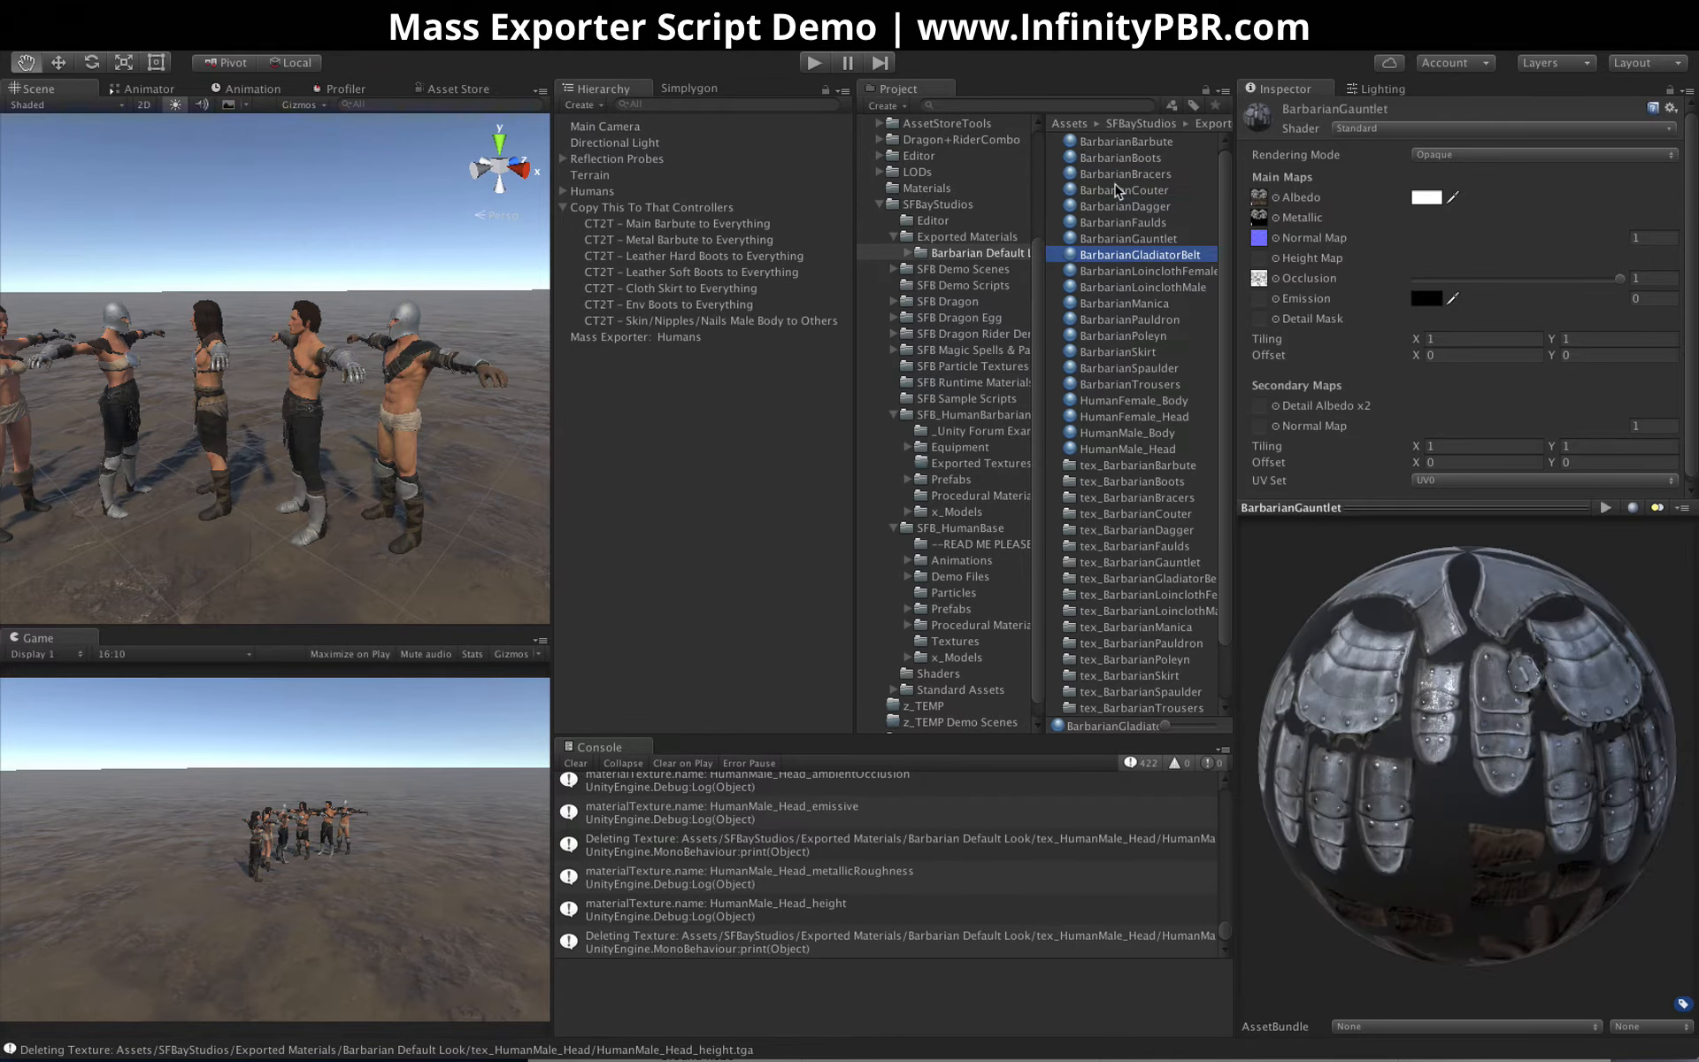
# Inspect the exported textures in the tex_BarbarianBarbute folder and view the contents of the tex_BarbarianCouter folder
pyautogui.click(909, 253)
pyautogui.click(1022, 271)
pyautogui.click(1128, 125)
pyautogui.click(935, 270)
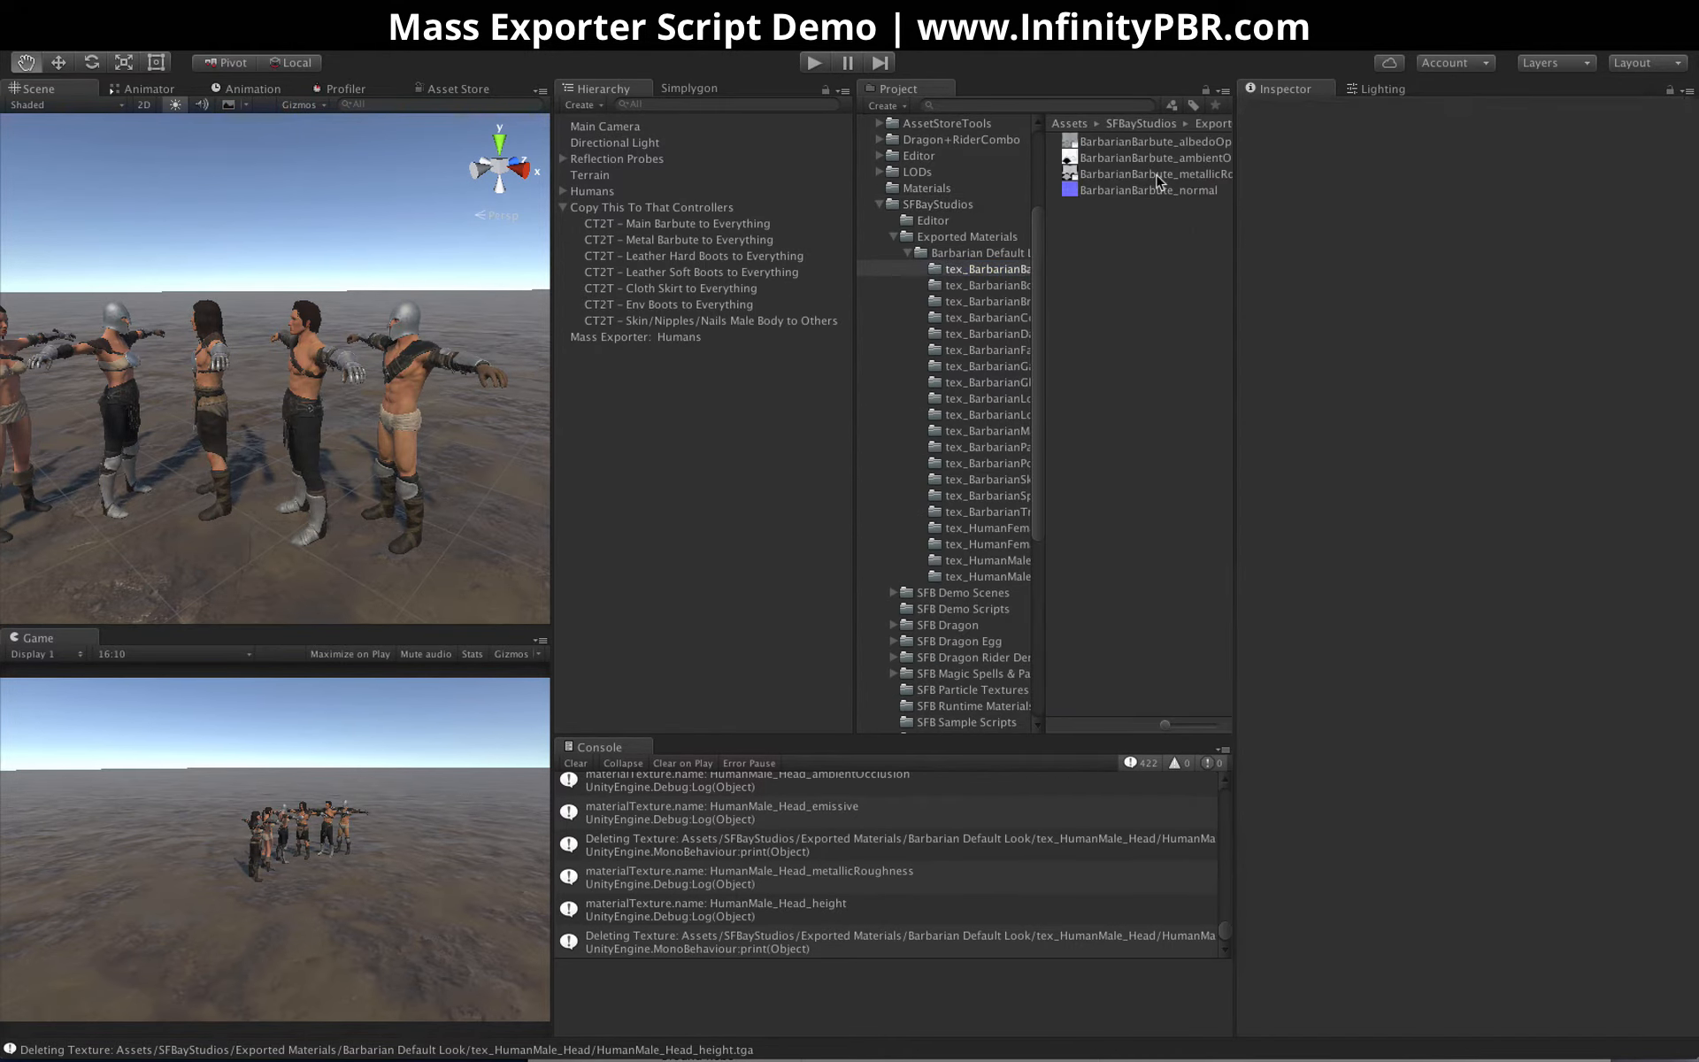
pyautogui.click(1156, 176)
pyautogui.click(1159, 145)
pyautogui.click(1148, 192)
pyautogui.click(981, 317)
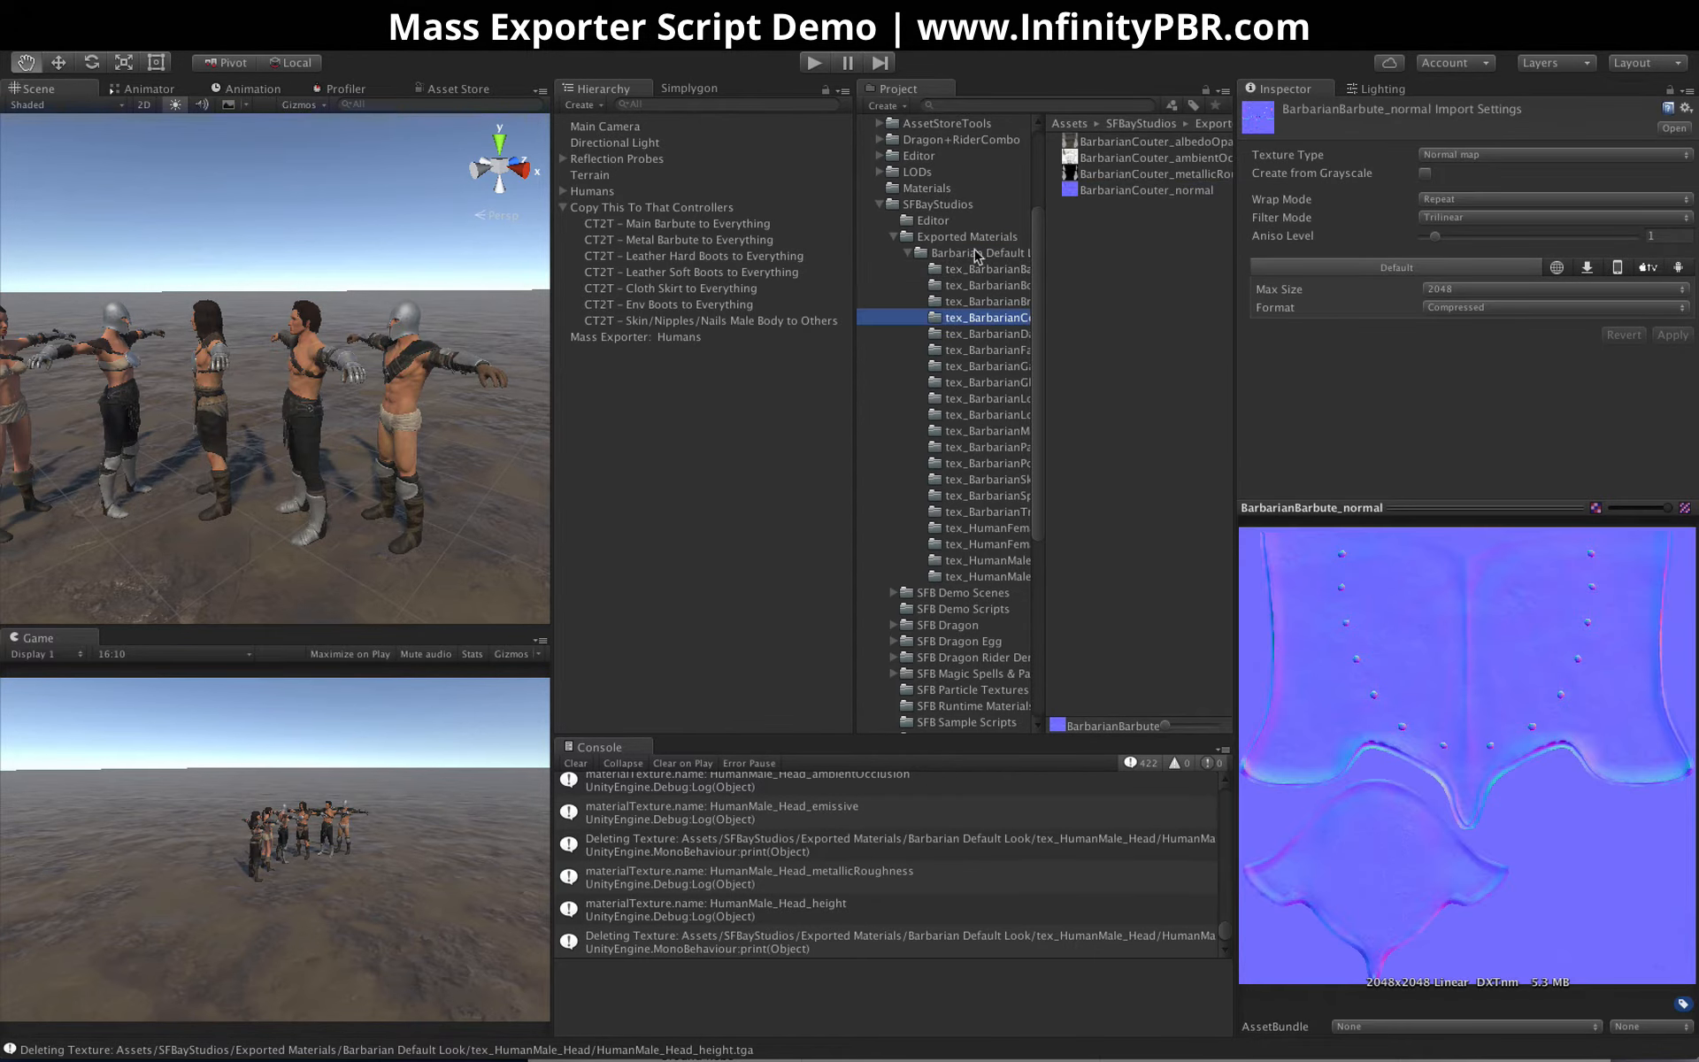
# Inspect the exported HumanMale_Head material in Barbarian Default Look, and widen the project browser and its folder column
pyautogui.click(981, 253)
pyautogui.click(1156, 239)
pyautogui.click(1123, 449)
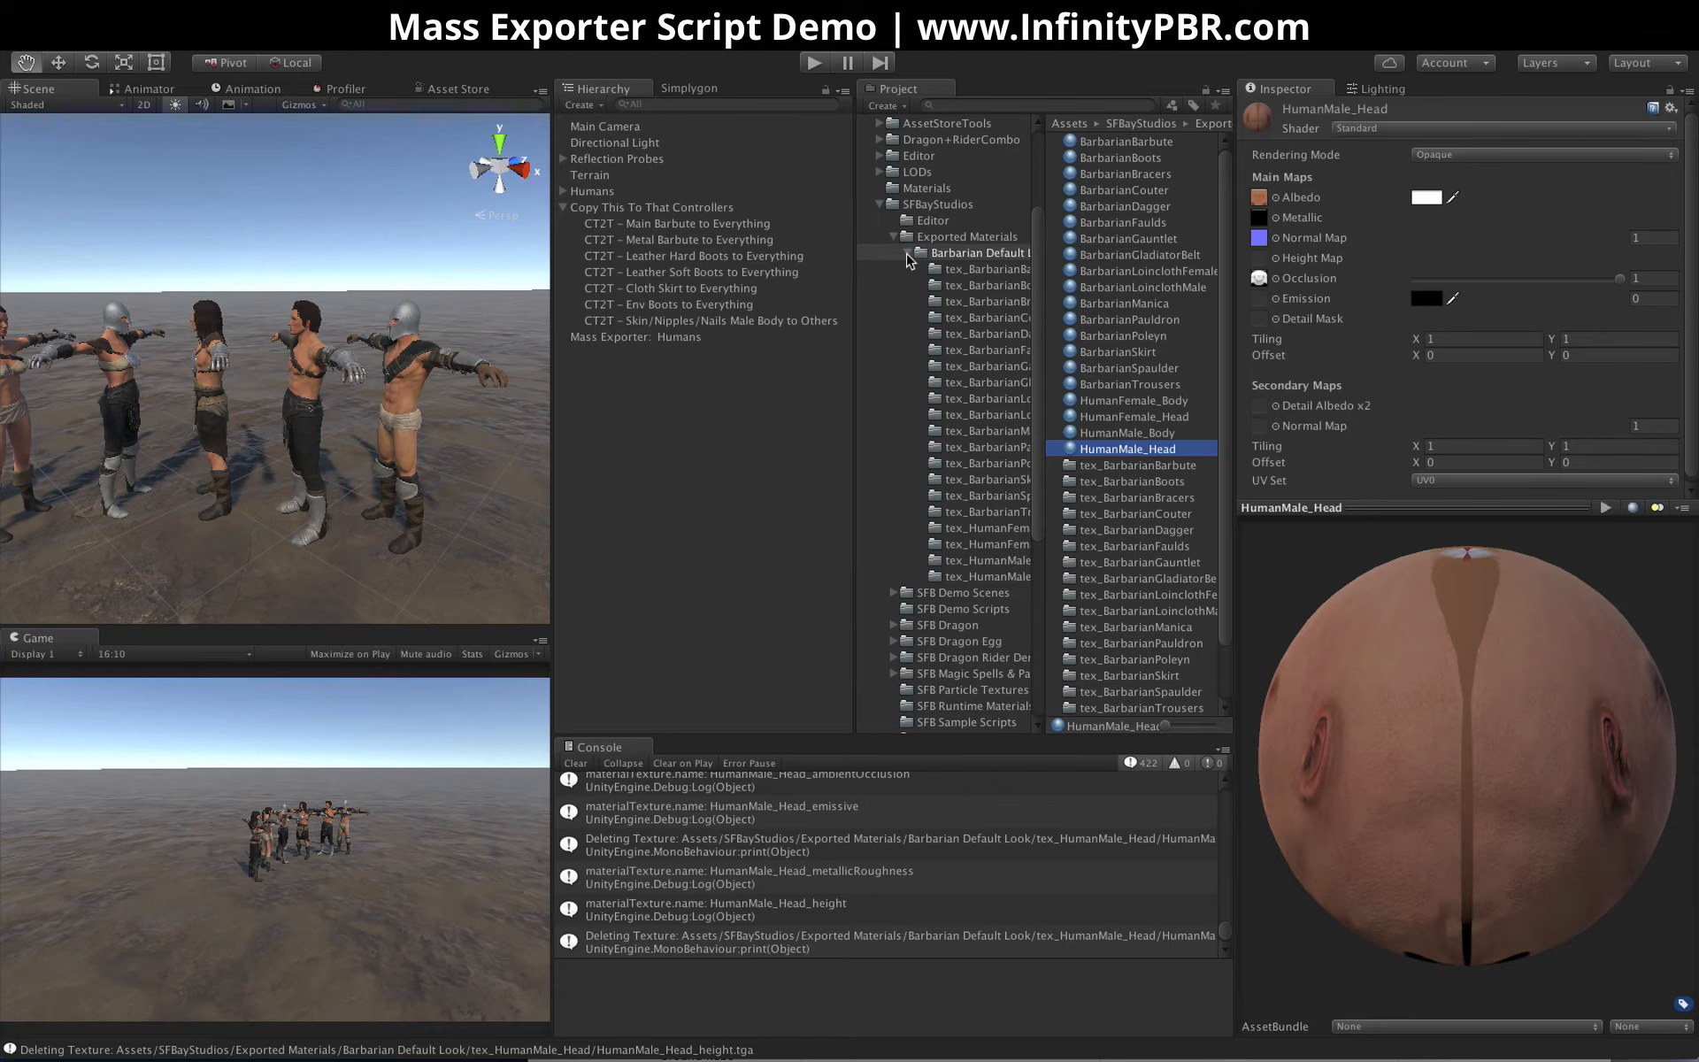
pyautogui.click(908, 254)
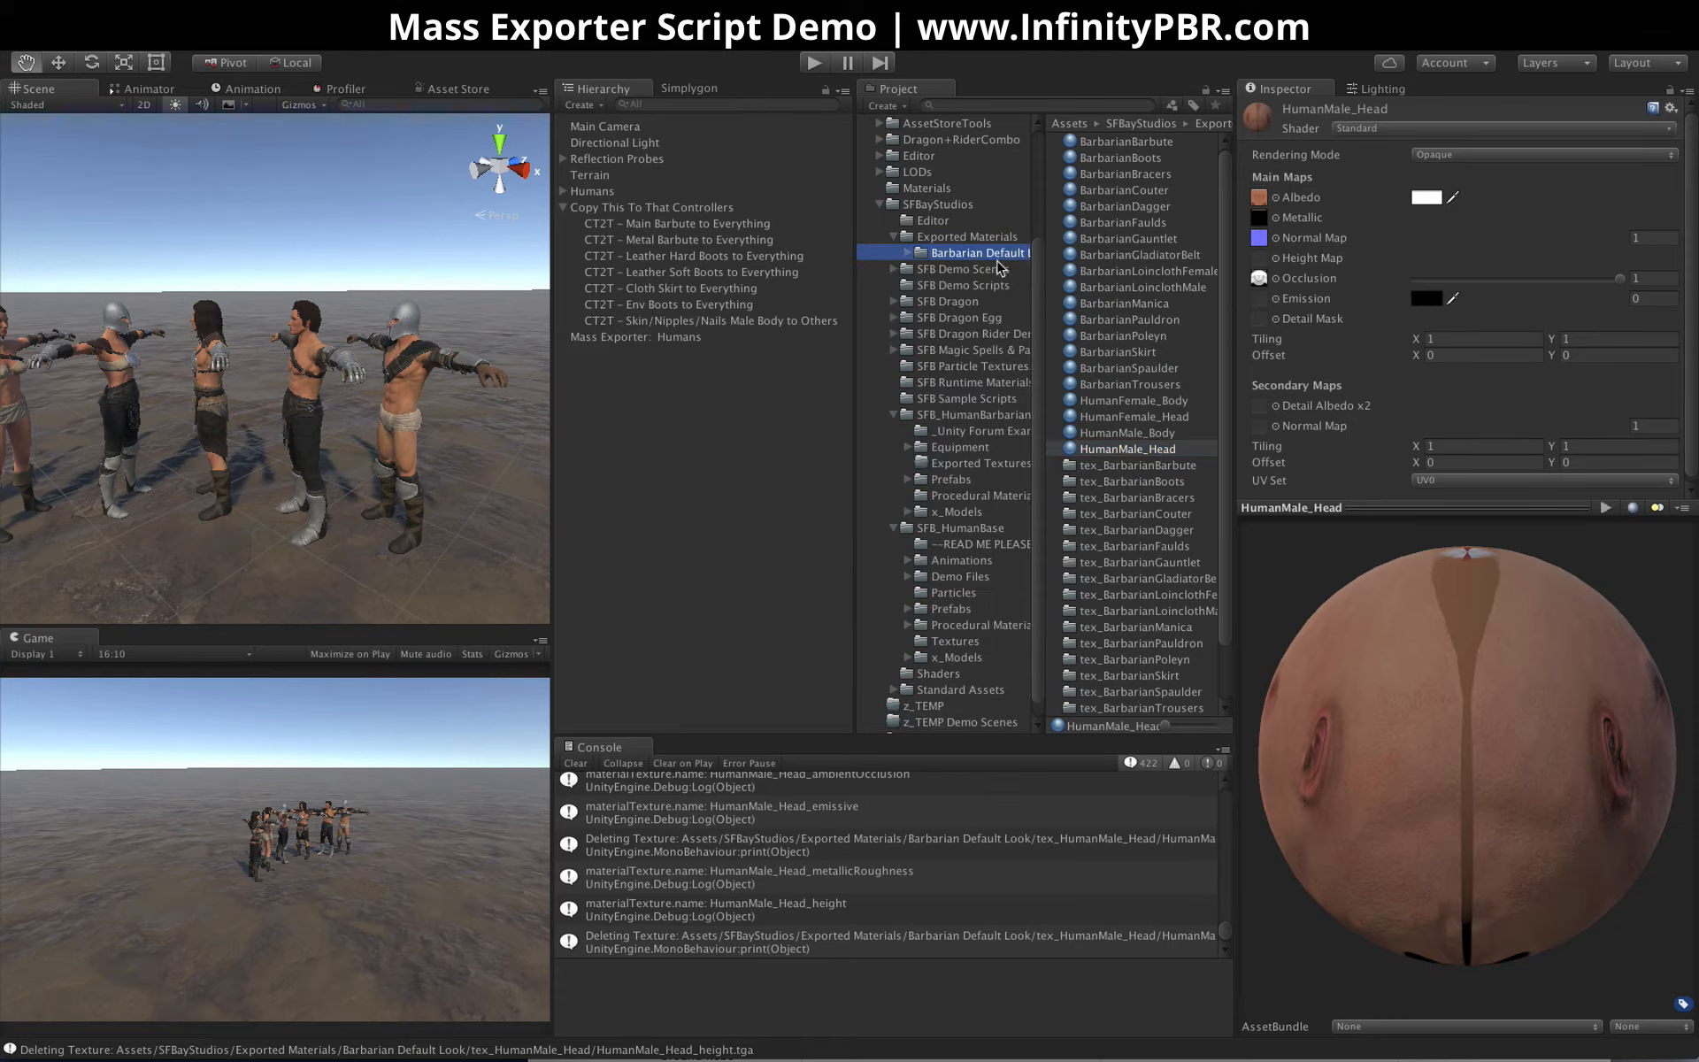
pyautogui.moveTo(855, 264); pyautogui.dragTo(804, 264)
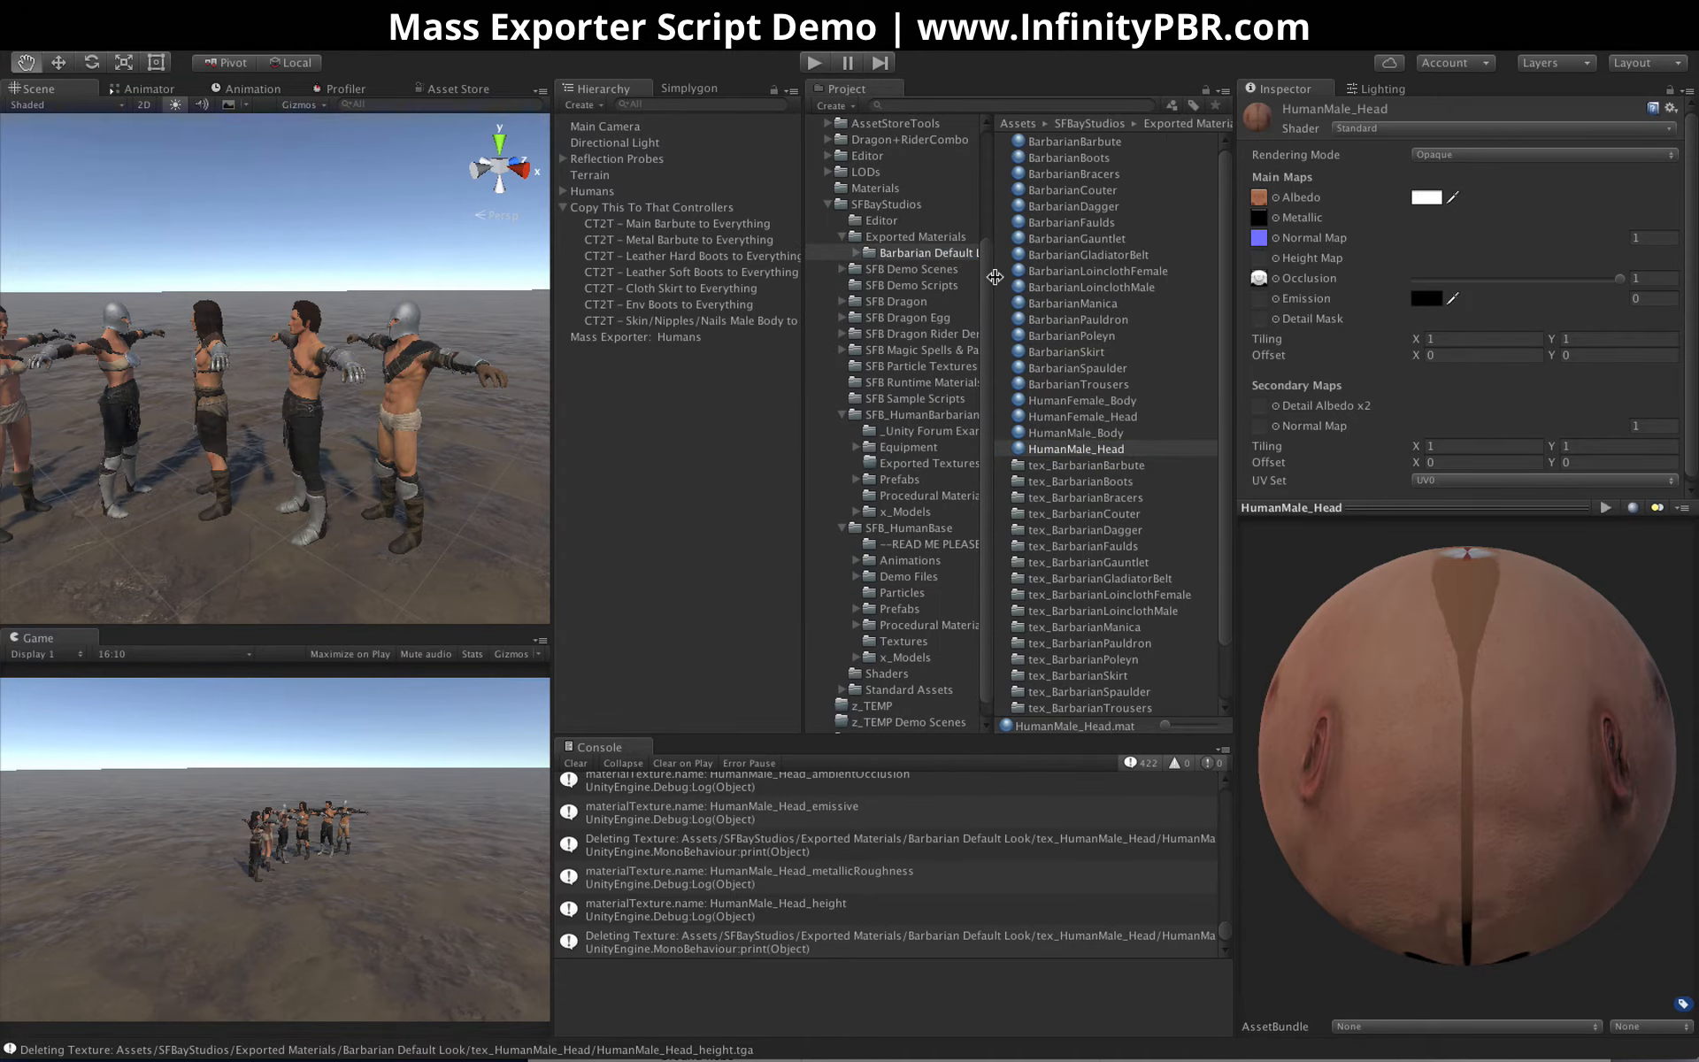
pyautogui.moveTo(995, 277); pyautogui.dragTo(1028, 276)
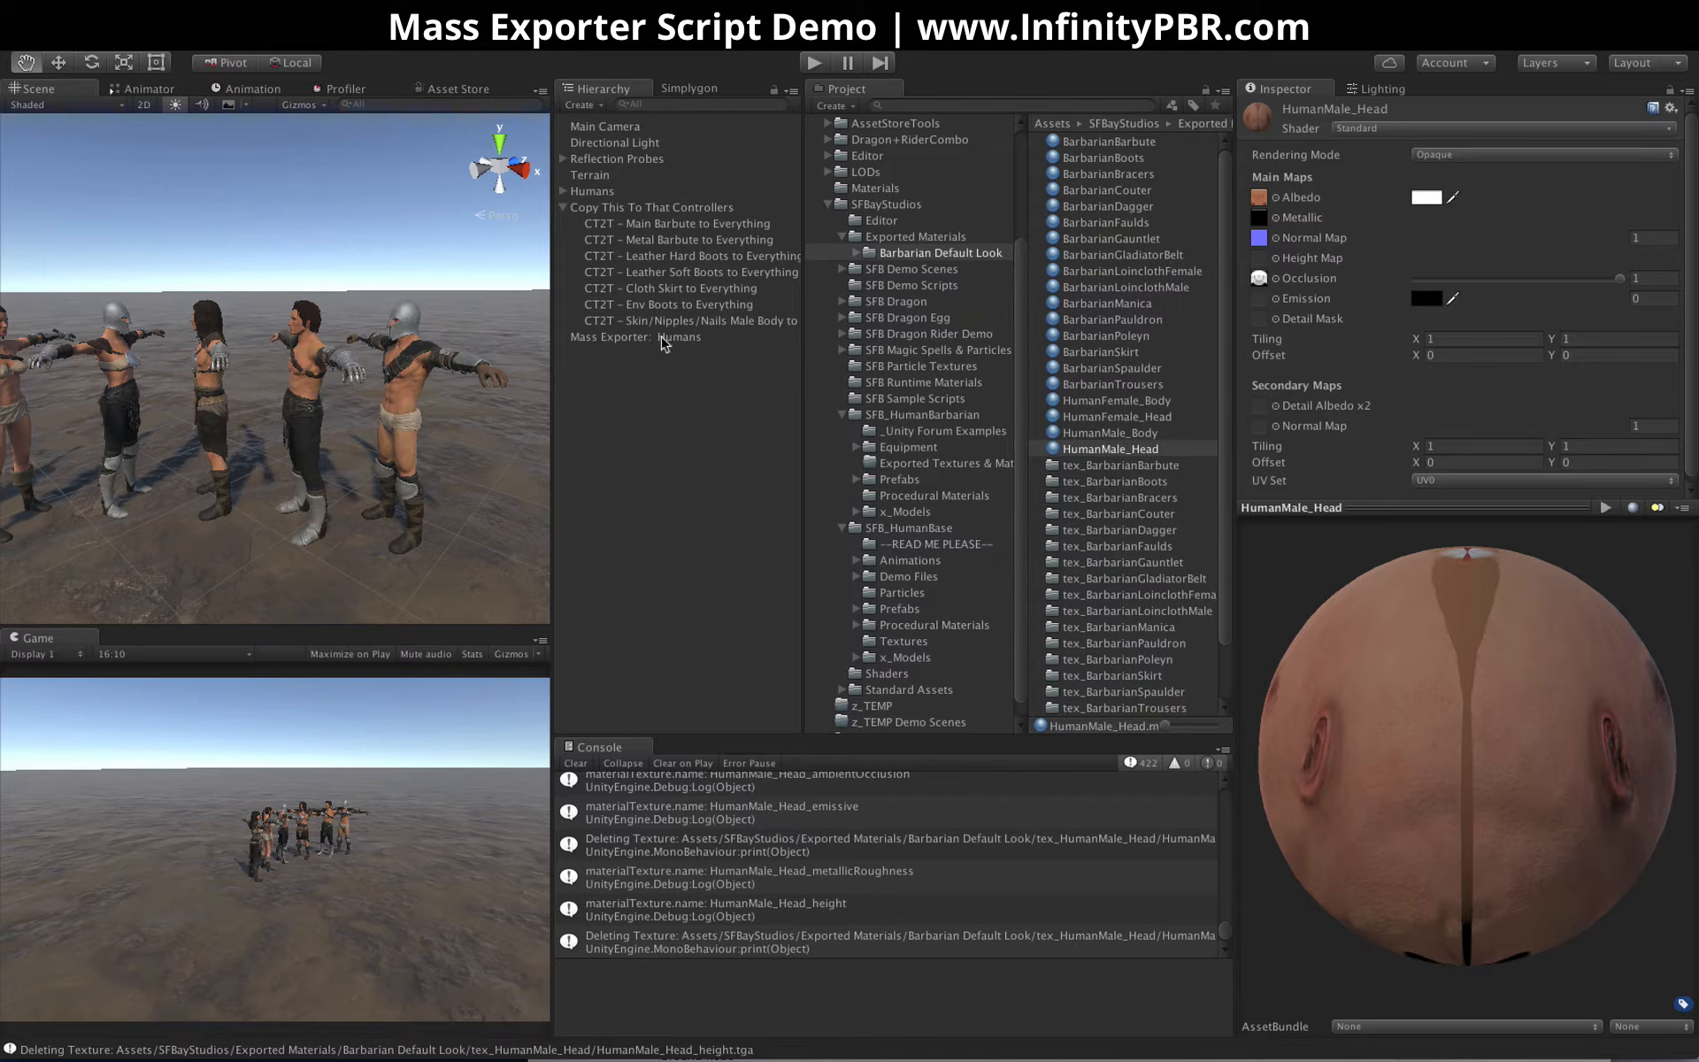
# Select the Mass Exporter: Humans object and examine the barbarian characters' outfits in the scene from several angles
pyautogui.click(630, 337)
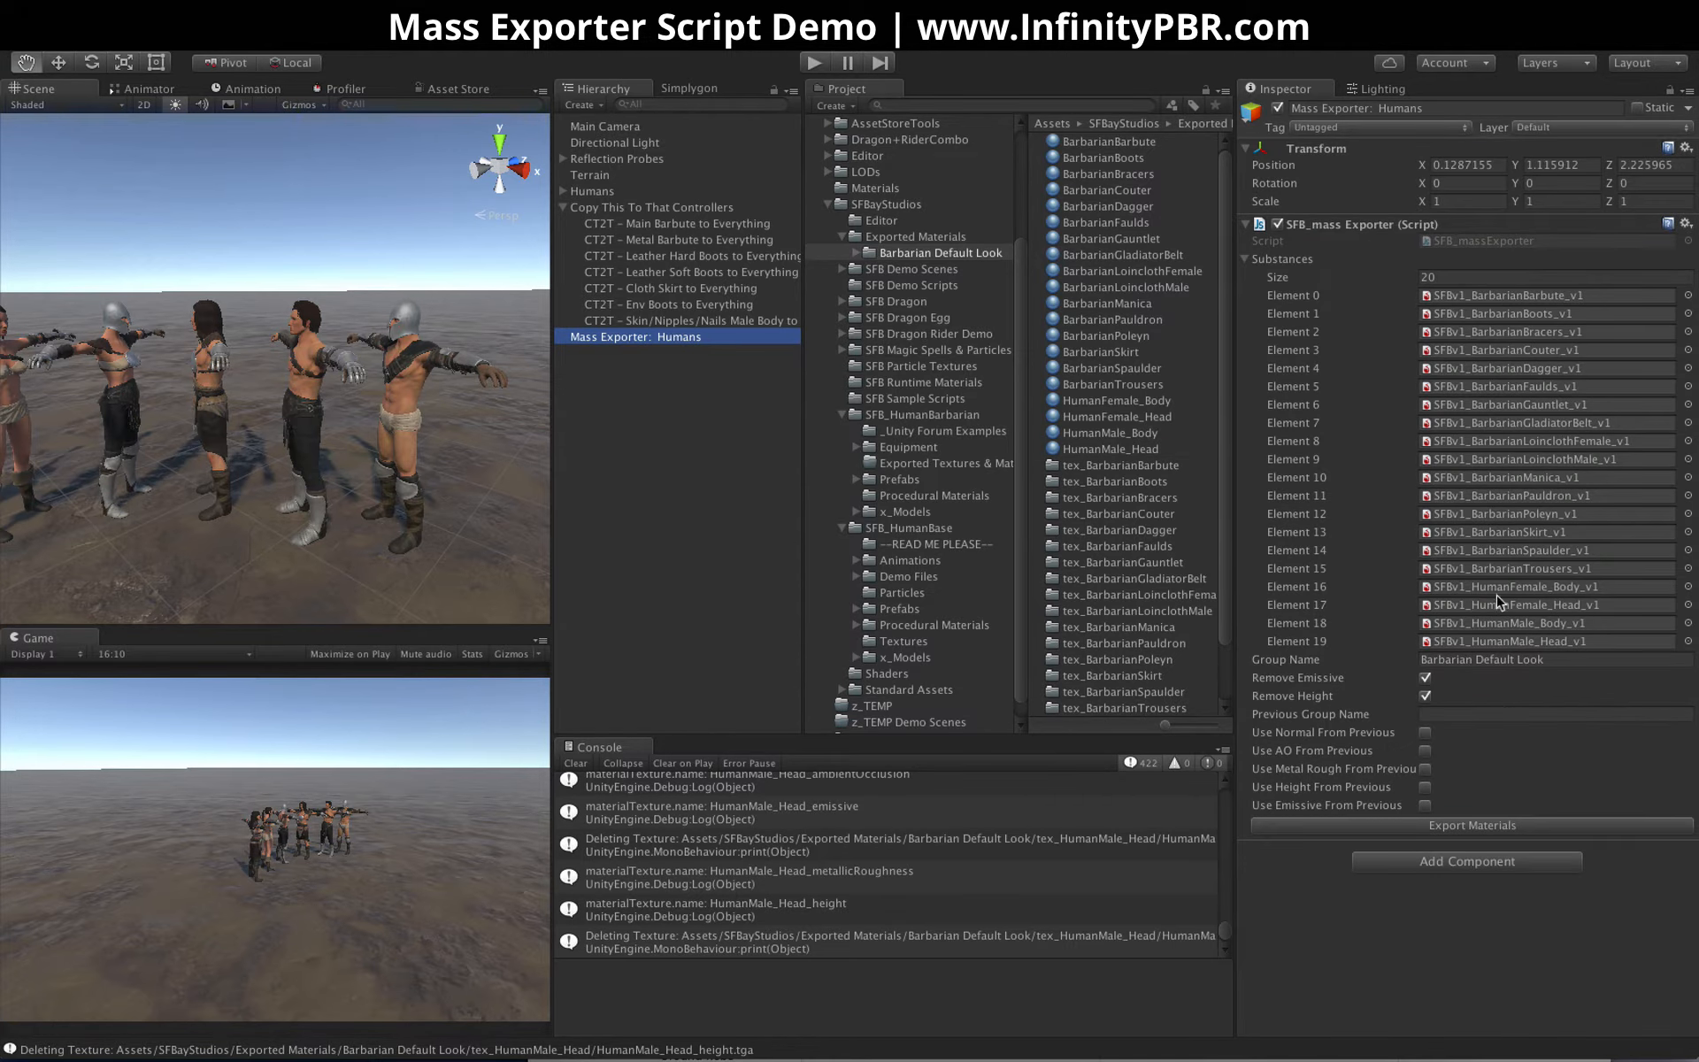
pyautogui.keyDown('alt'); pyautogui.moveTo(161, 433); pyautogui.dragTo(372, 409); pyautogui.keyUp('alt')
pyautogui.moveTo(430, 469)
pyautogui.keyDown('alt'); pyautogui.mouseDown()
pyautogui.moveTo(414, 434)
pyautogui.moveTo(456, 482)
pyautogui.mouseUp(); pyautogui.keyUp('alt')
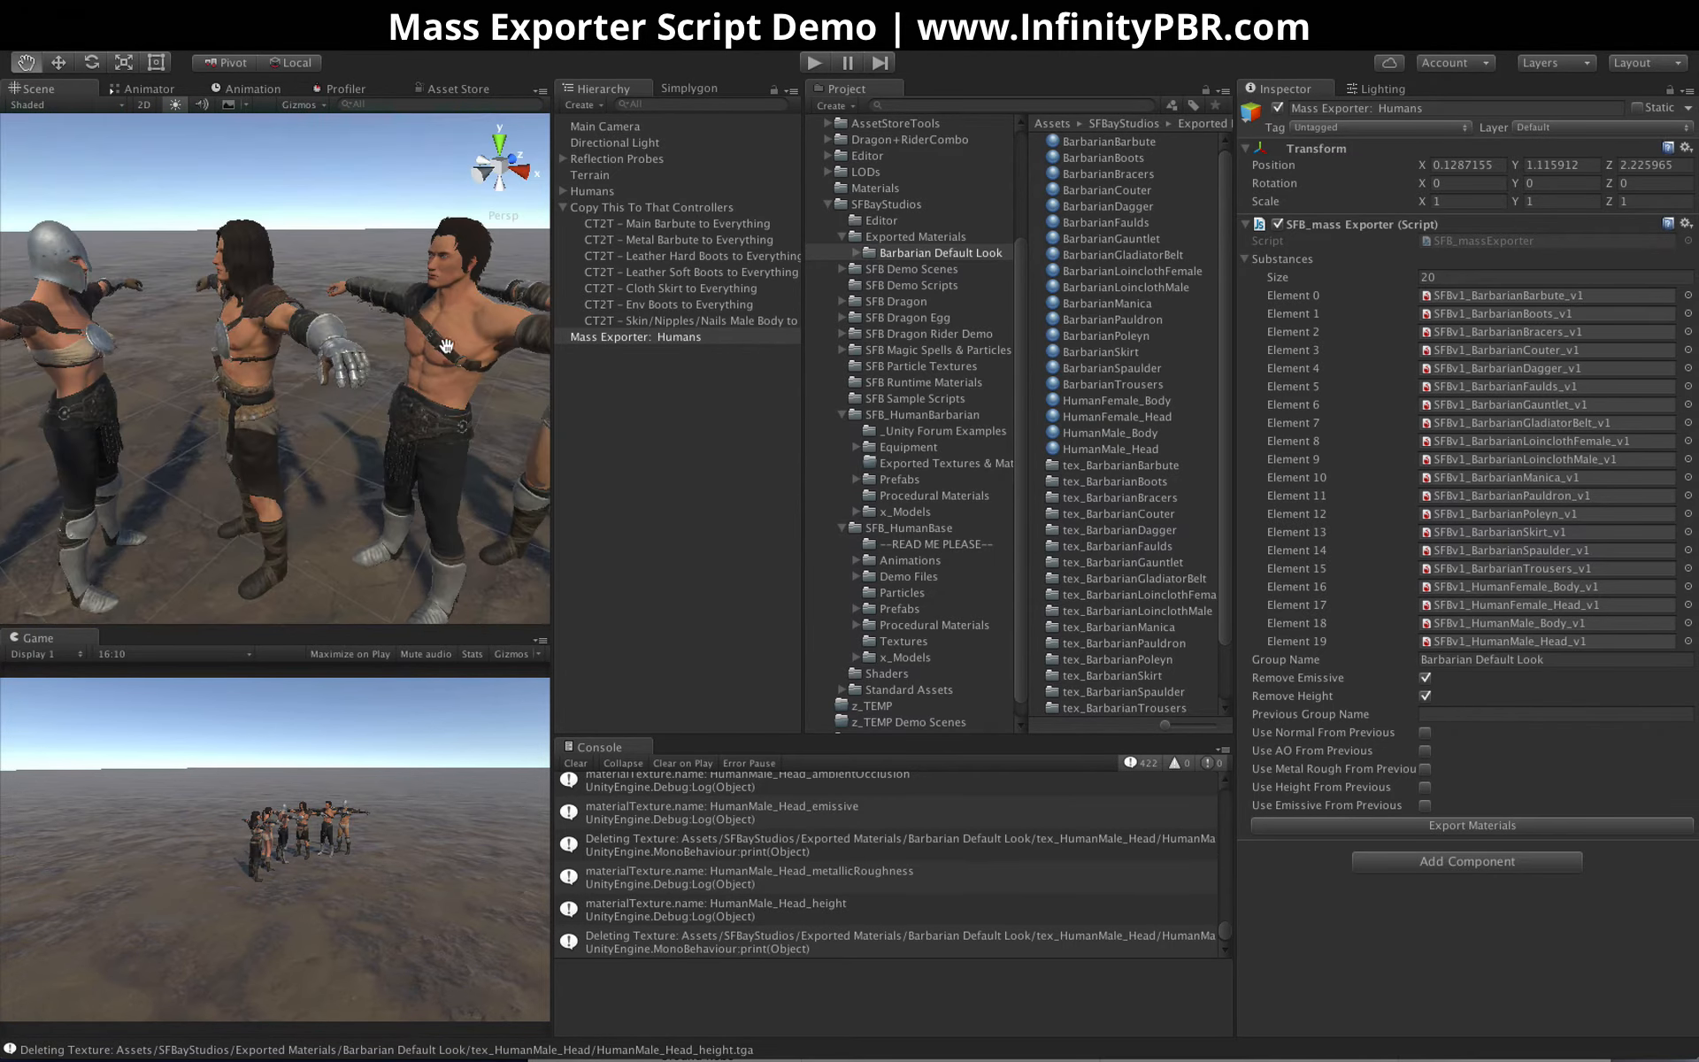
pyautogui.scroll(5, 261, 479)
pyautogui.scroll(-5, 261, 479)
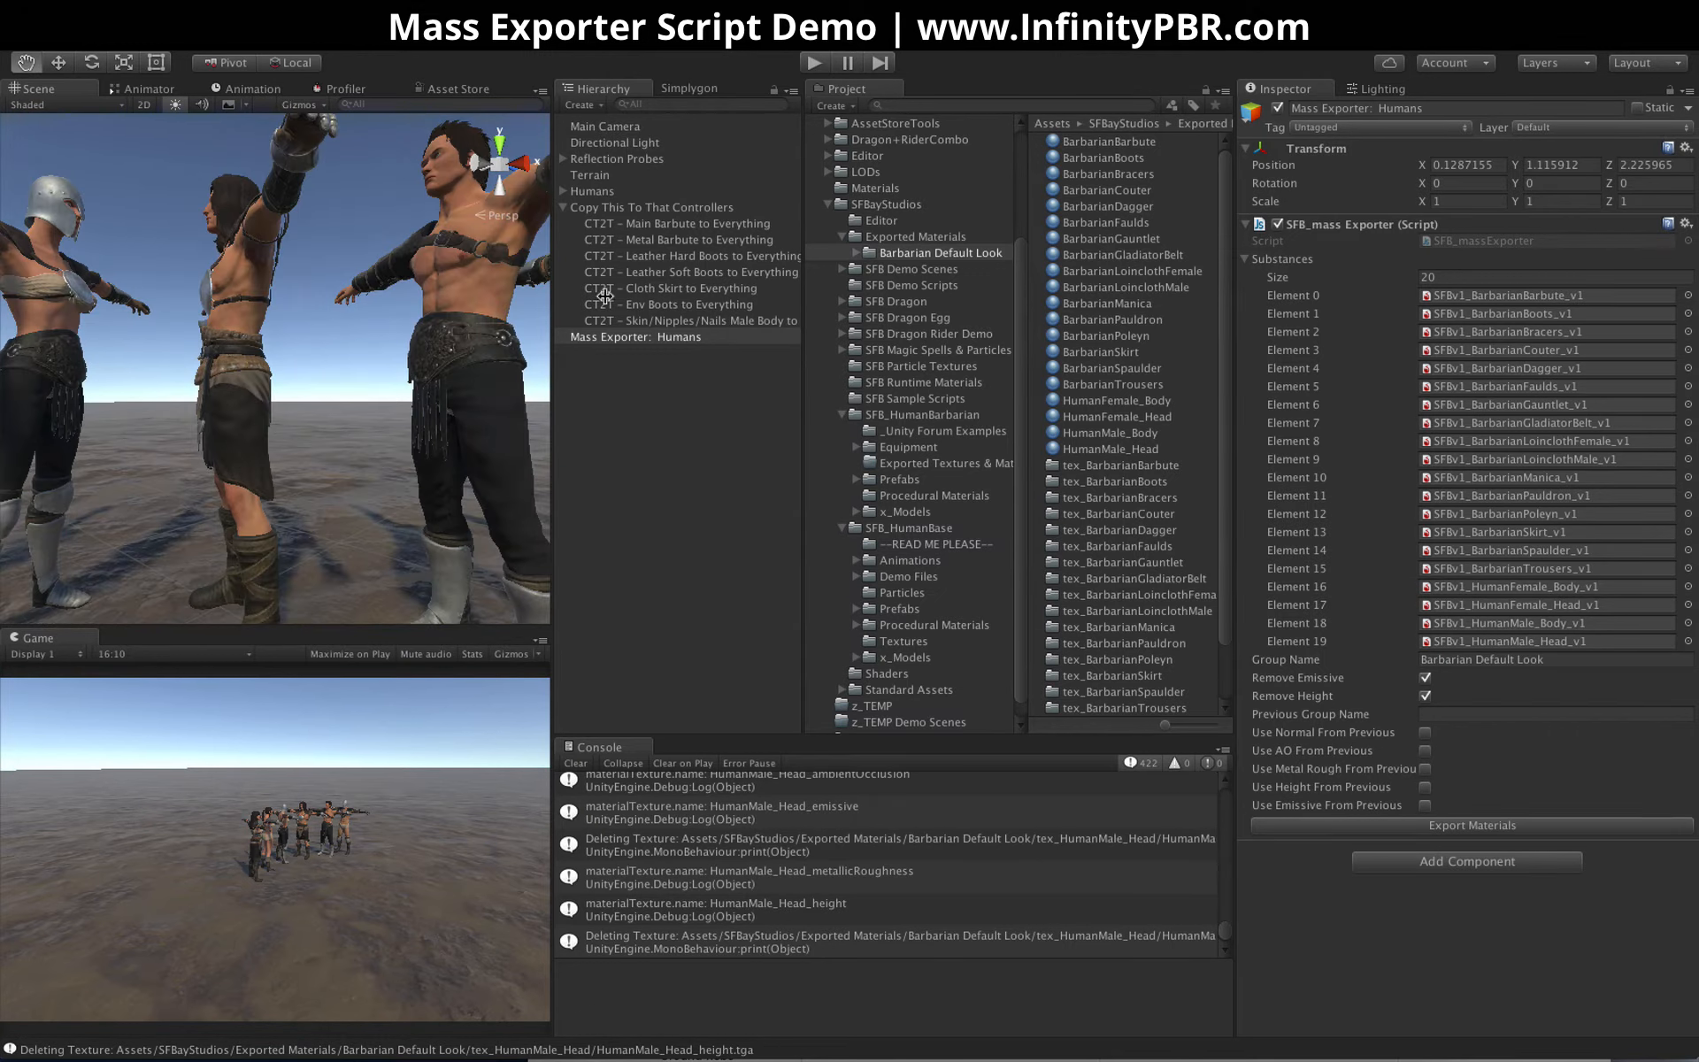
pyautogui.scroll(-4, 394, 321)
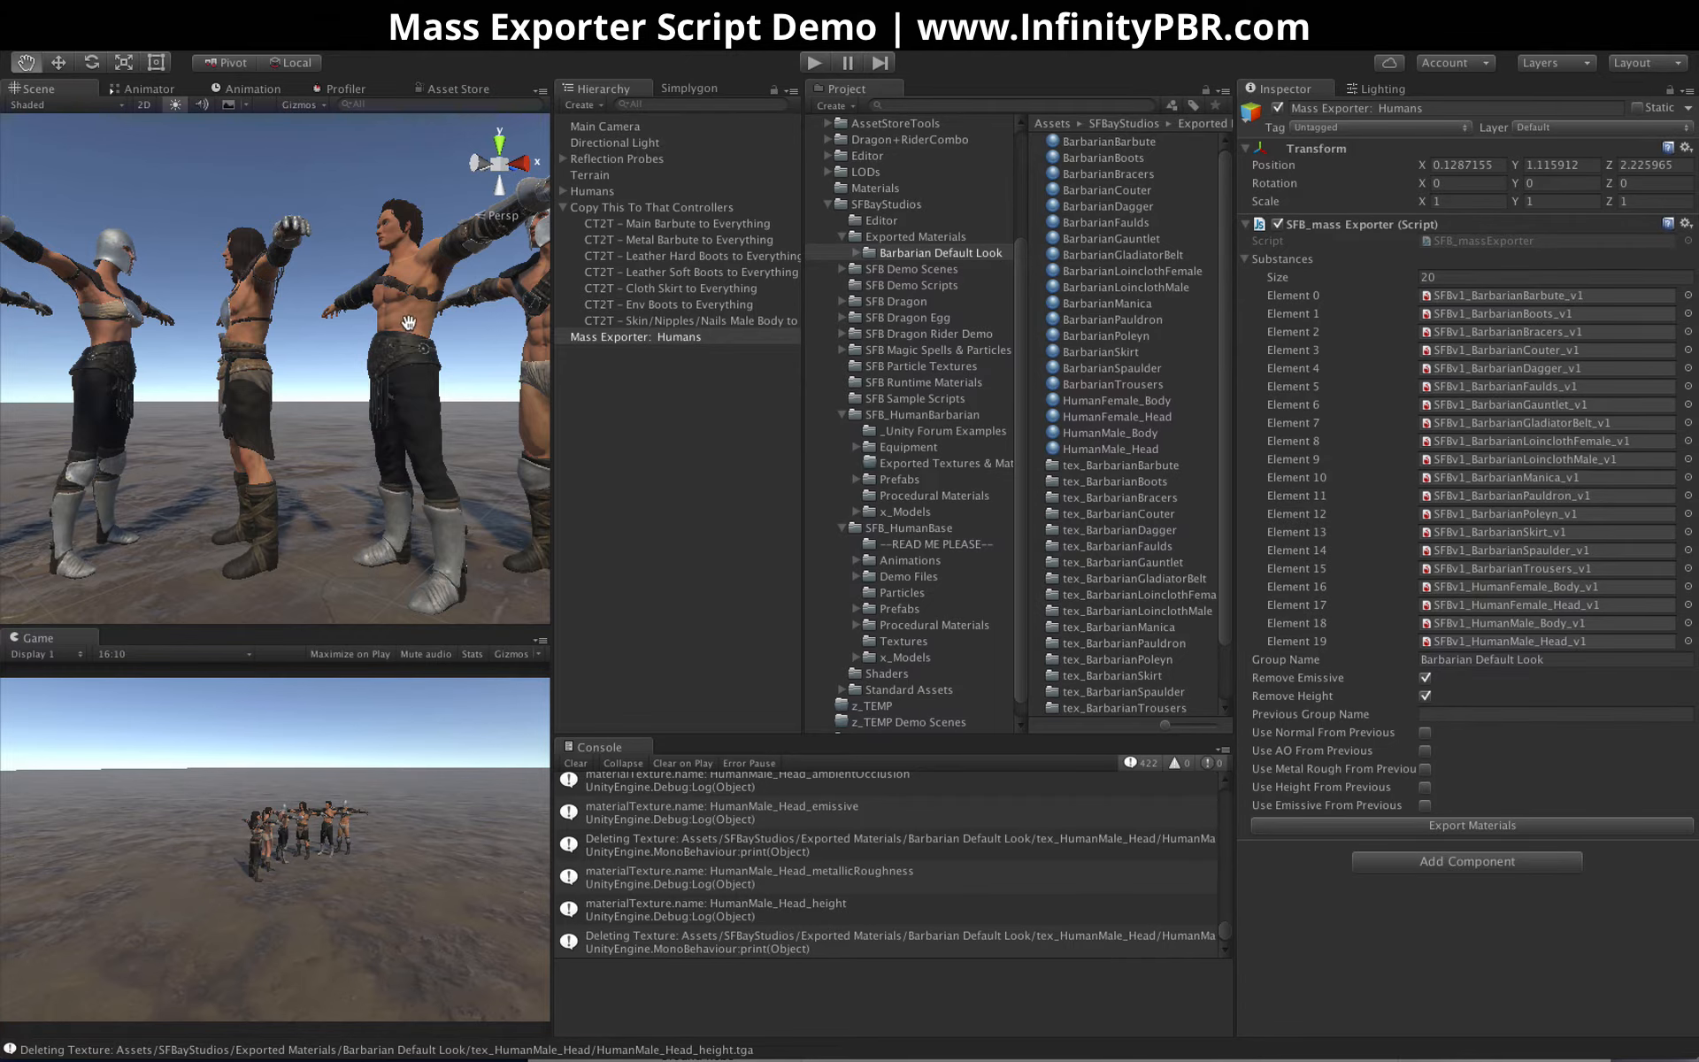
pyautogui.keyDown('alt'); pyautogui.moveTo(407, 322); pyautogui.dragTo(292, 545); pyautogui.keyUp('alt')
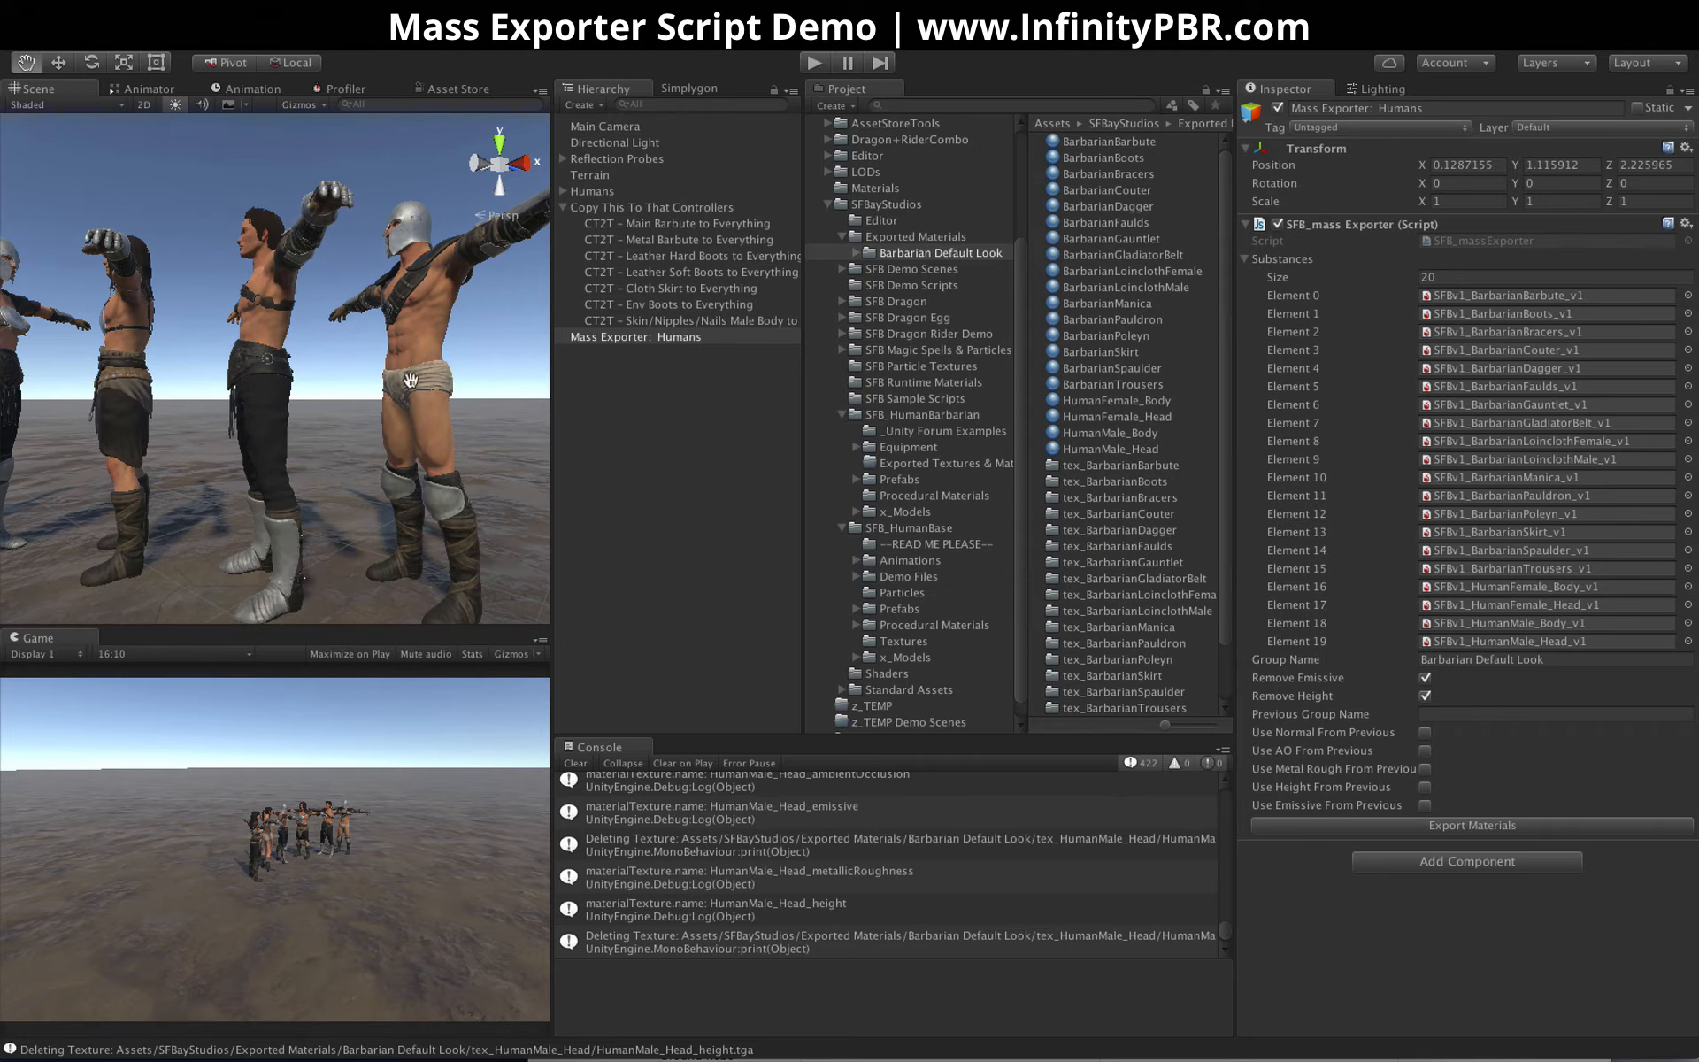
pyautogui.keyDown('alt'); pyautogui.moveTo(205, 375); pyautogui.dragTo(351, 437); pyautogui.keyUp('alt')
pyautogui.keyDown('alt'); pyautogui.moveTo(234, 441); pyautogui.dragTo(442, 425); pyautogui.keyUp('alt')
pyautogui.keyDown('alt'); pyautogui.moveTo(442, 425); pyautogui.dragTo(228, 394); pyautogui.keyUp('alt')
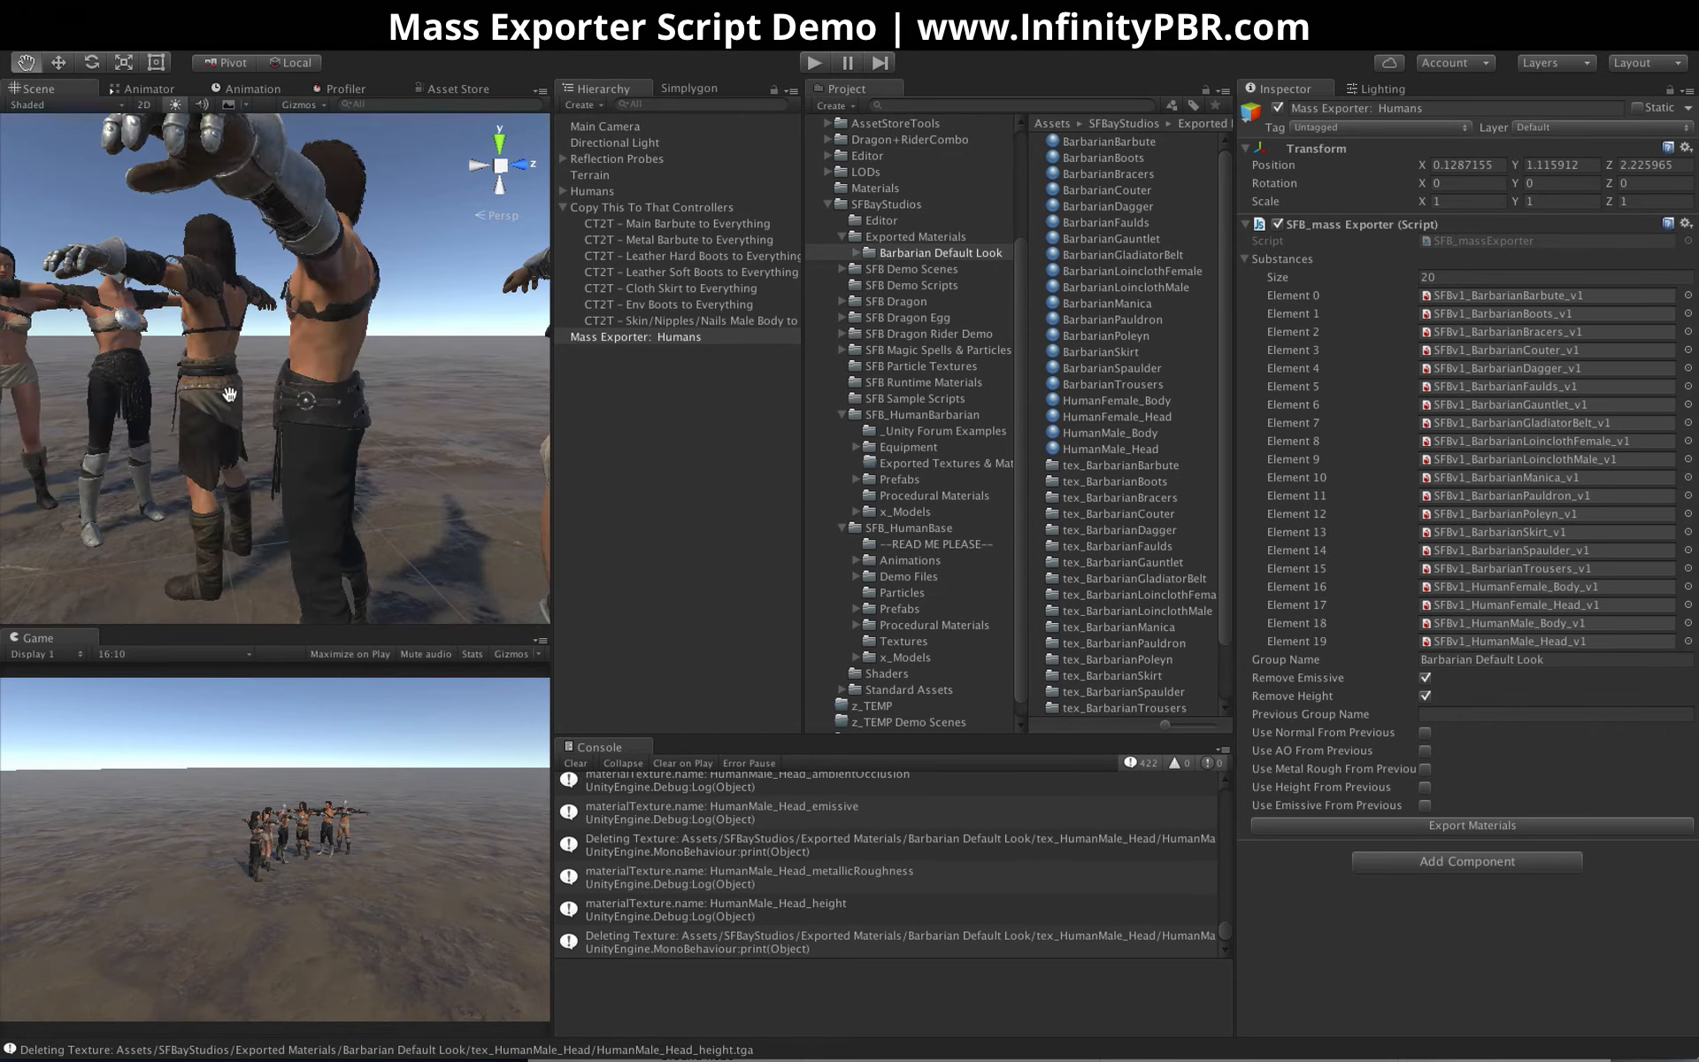
pyautogui.scroll(-5, 213, 398)
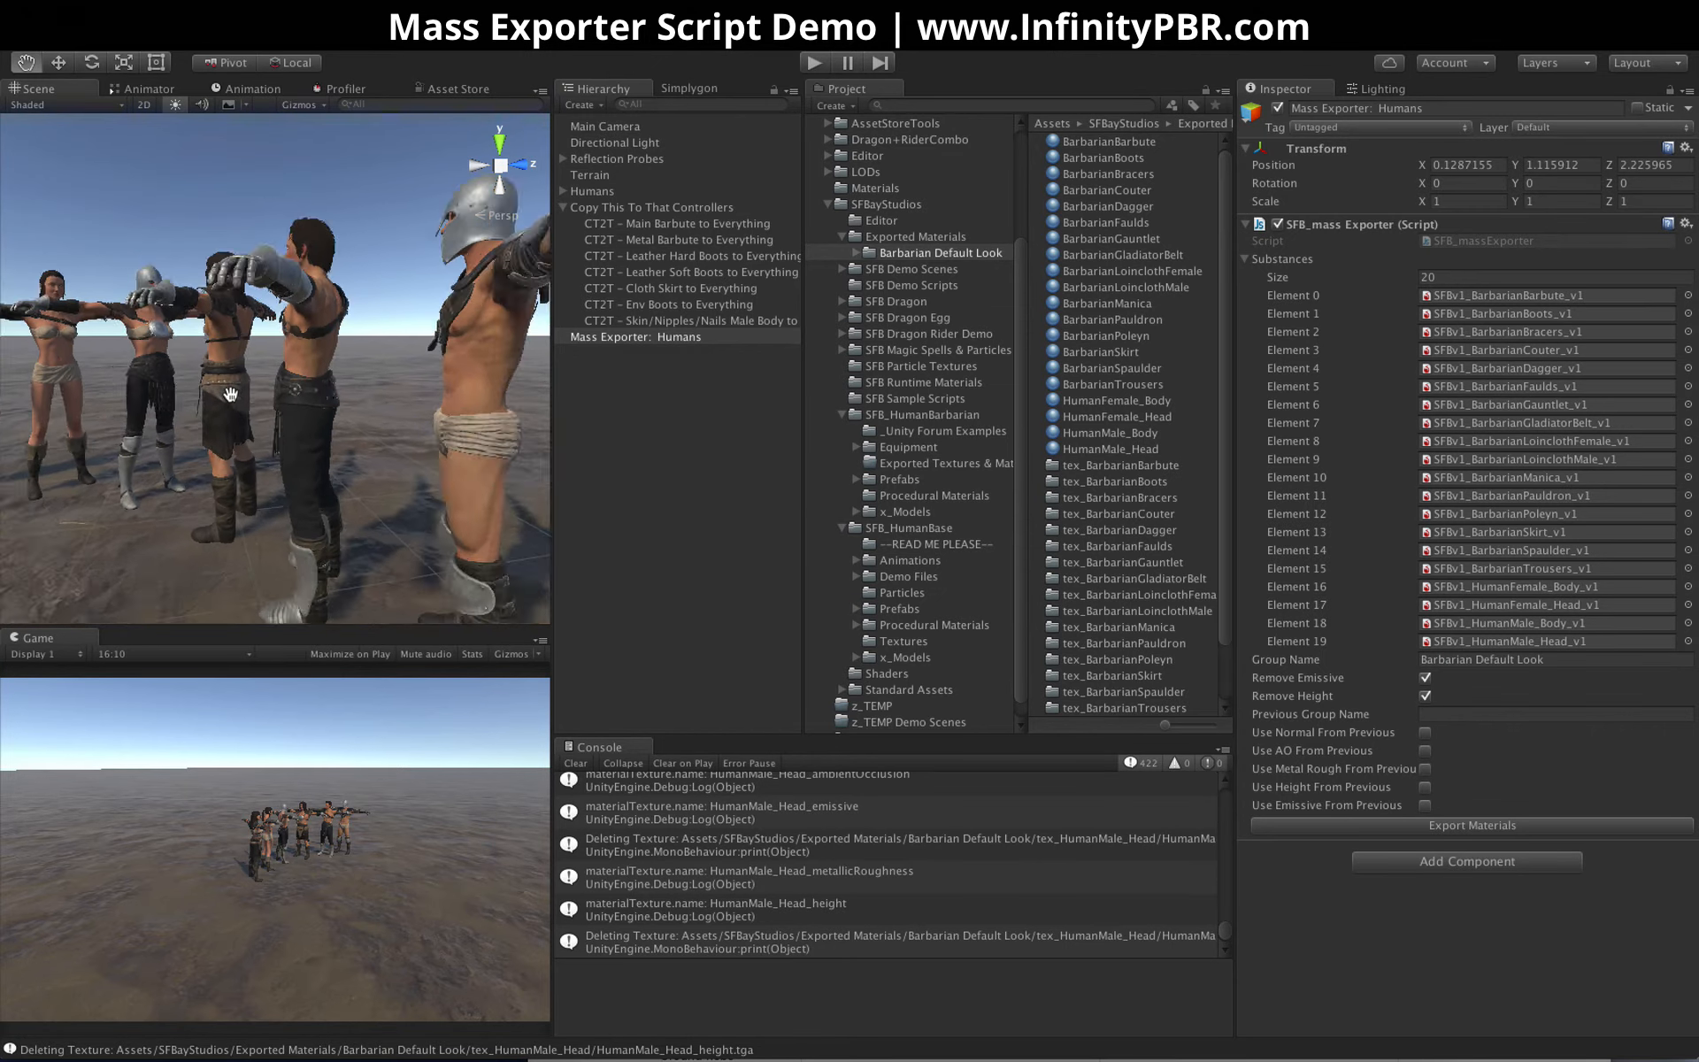
# Set Group Name to Barbarian Default Look 2 and Previous Group Name to Barbarian Default Look
pyautogui.click(1454, 717)
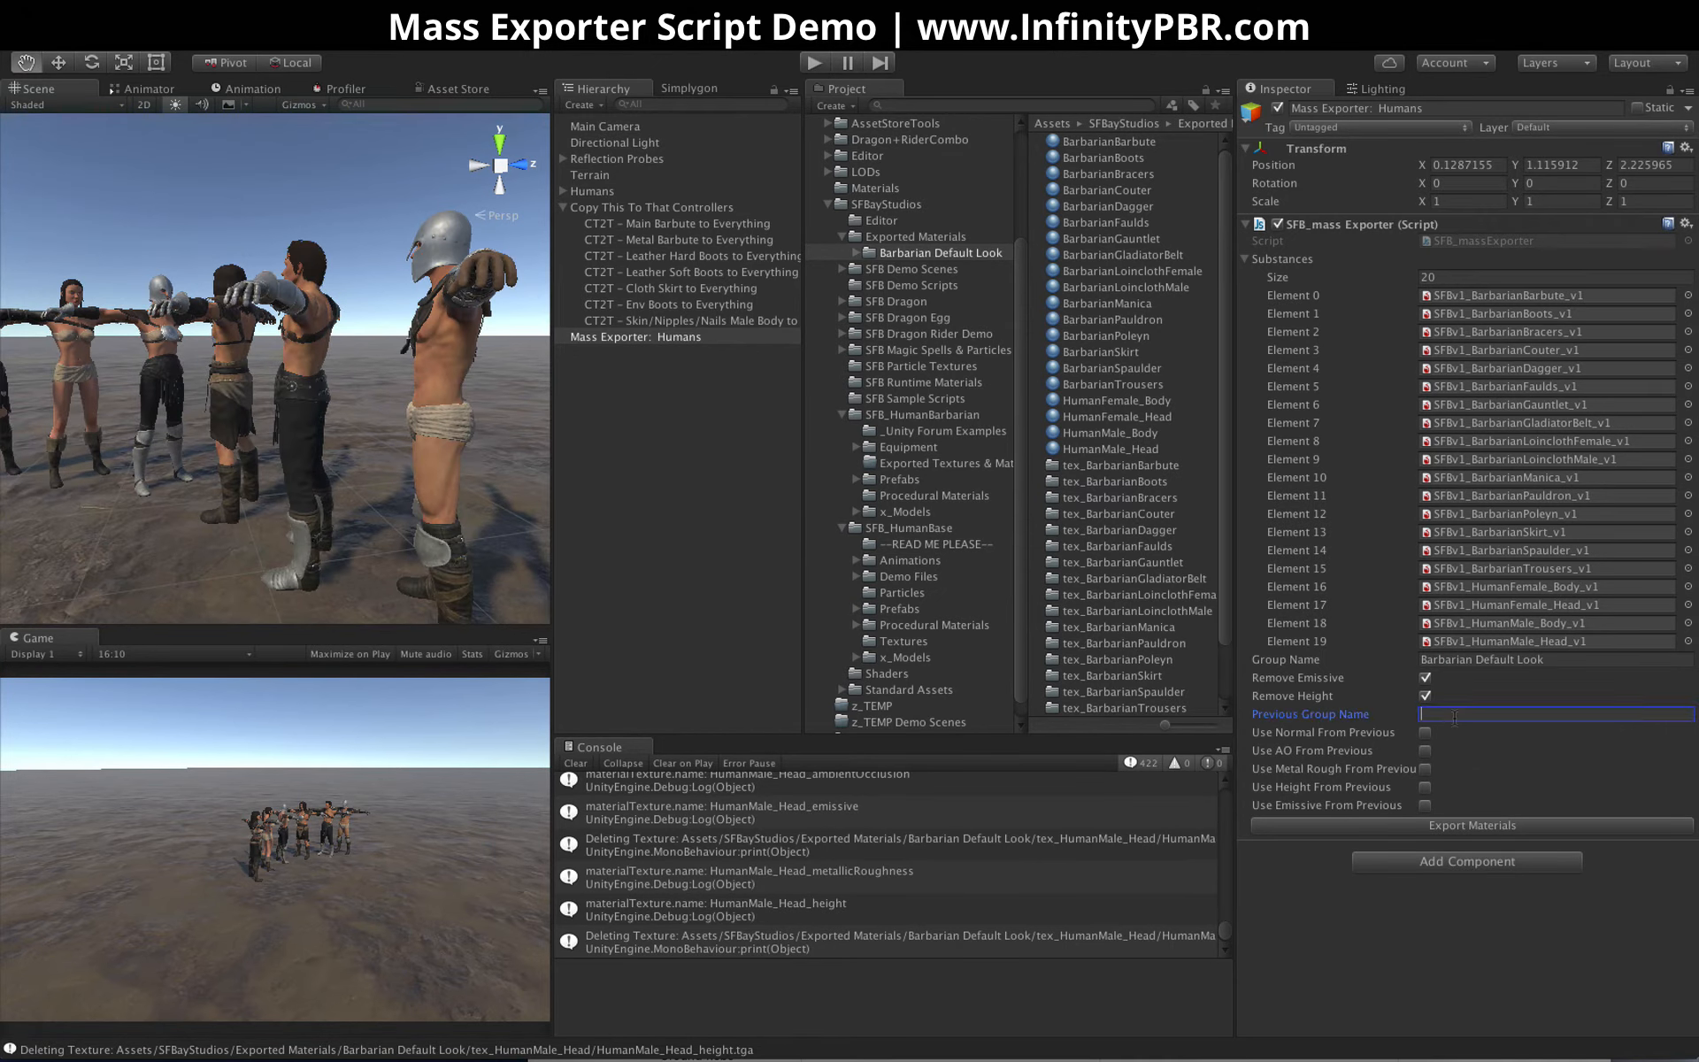
pyautogui.click(1517, 662)
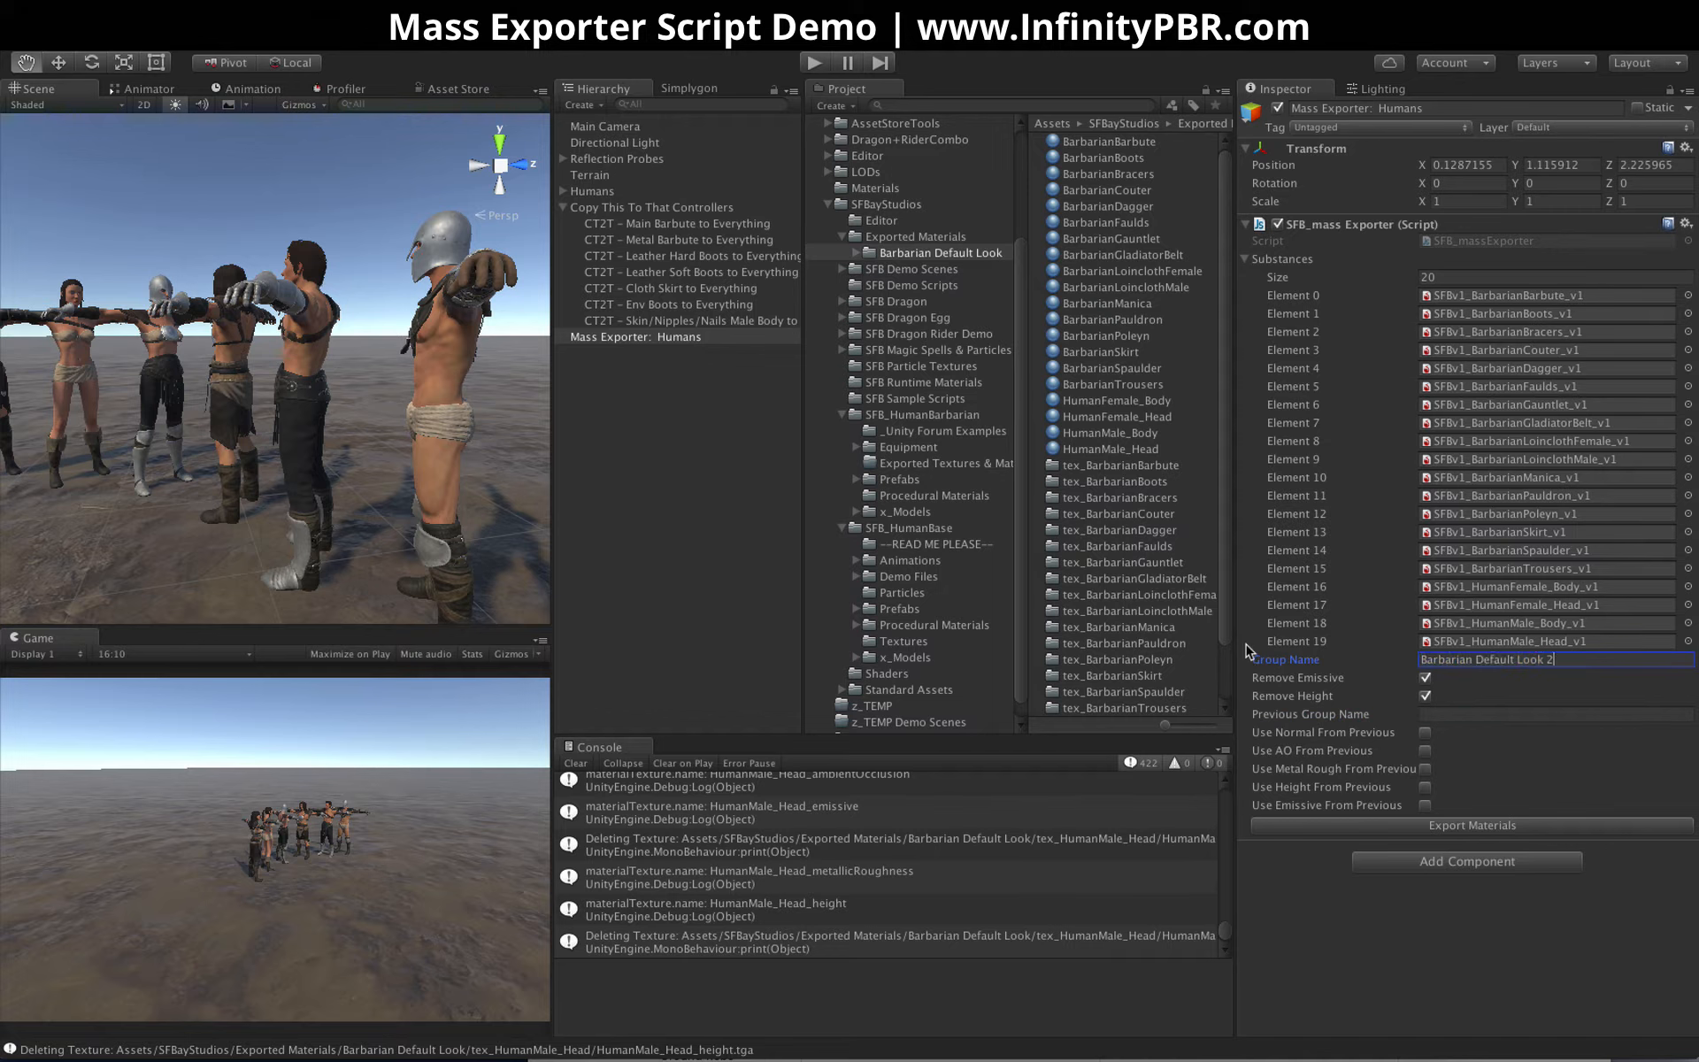
pyautogui.click(1488, 717)
pyautogui.moveTo(1546, 658); pyautogui.dragTo(1331, 659)
pyautogui.press('super+c')
pyautogui.click(1463, 718)
pyautogui.press('super+v')
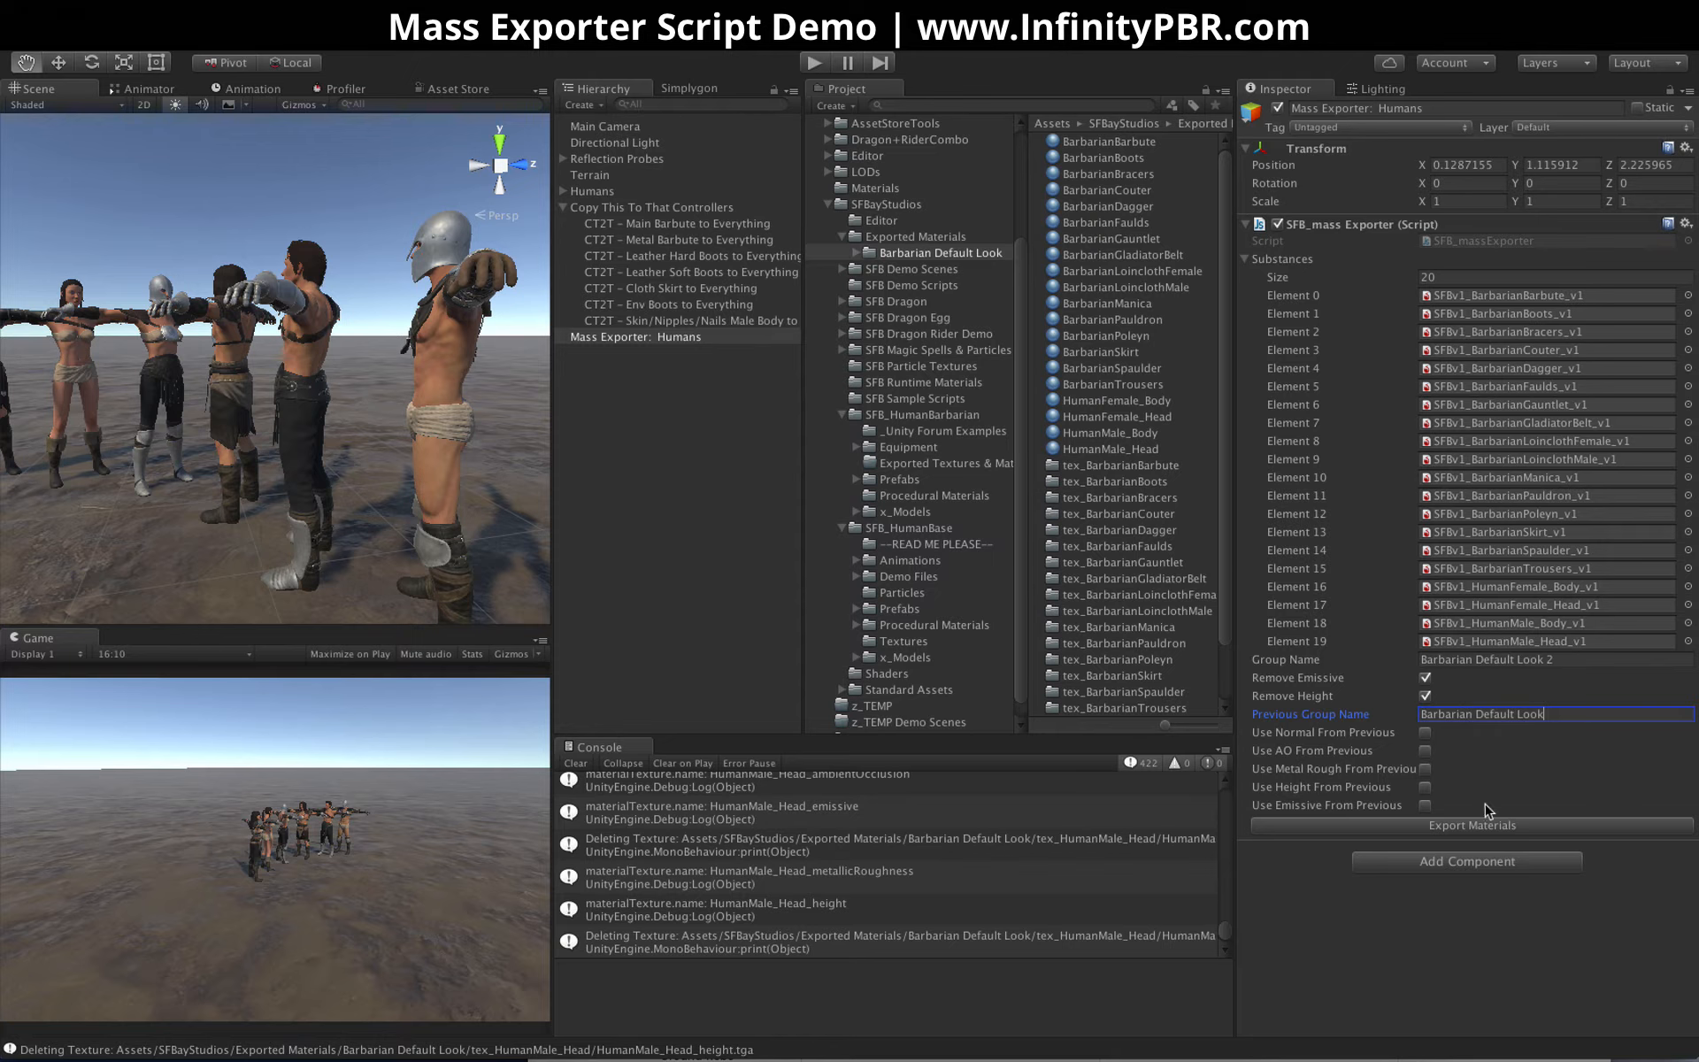
# Enable reuse of the normal, AO and metal rough maps from the previous group and export the materials
pyautogui.click(1425, 733)
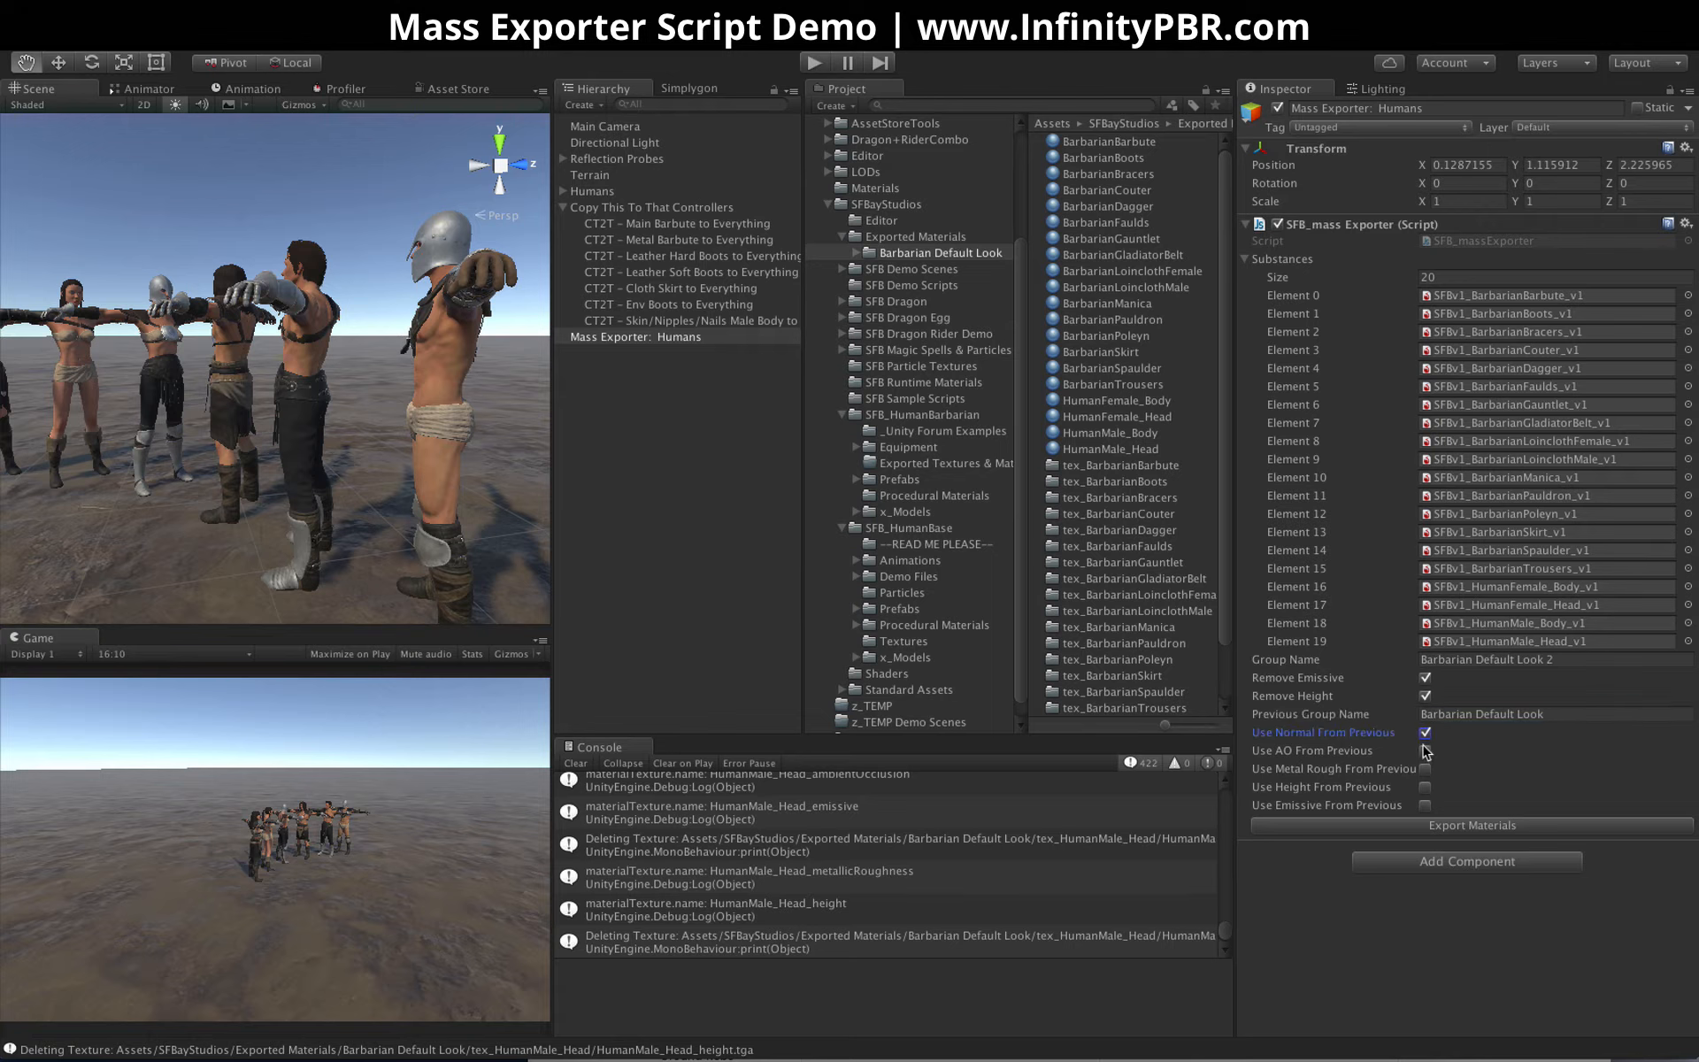
pyautogui.click(1425, 751)
pyautogui.click(1425, 769)
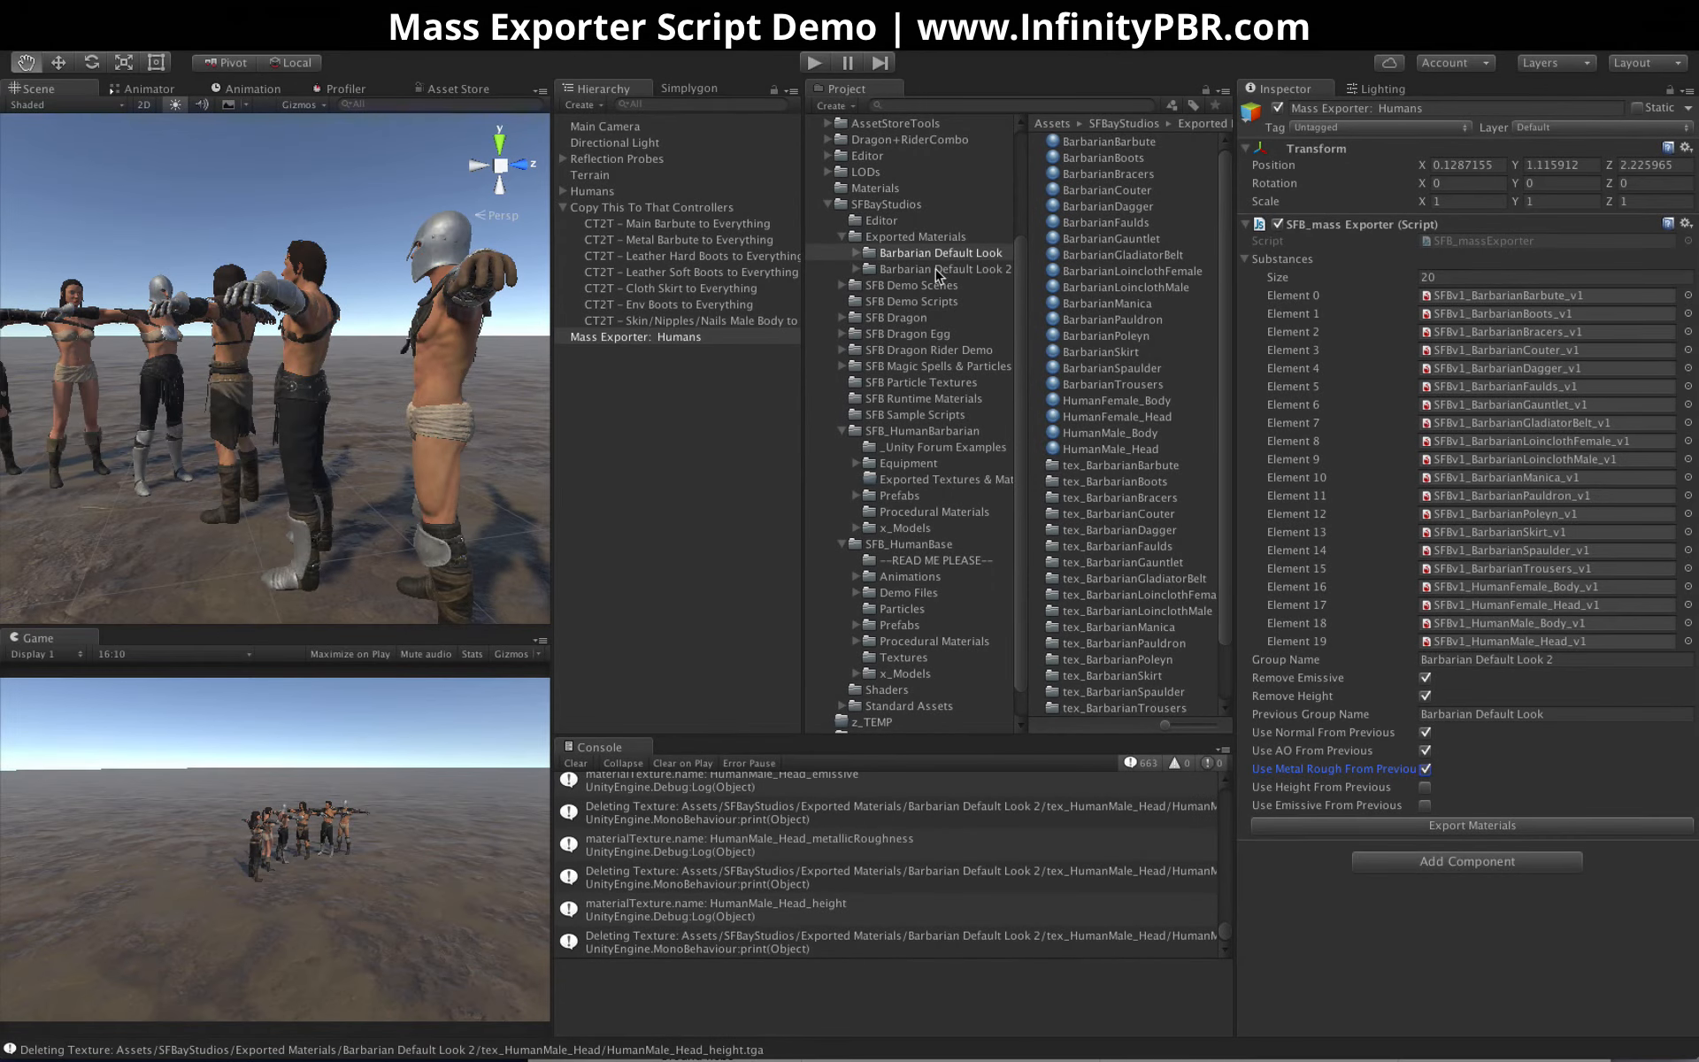
# Expand the exported Barbarian Default Look 2 folder and look through its texture subfolders from tex_BarbarianBarbute to tex_BarbarianManica
pyautogui.click(905, 270)
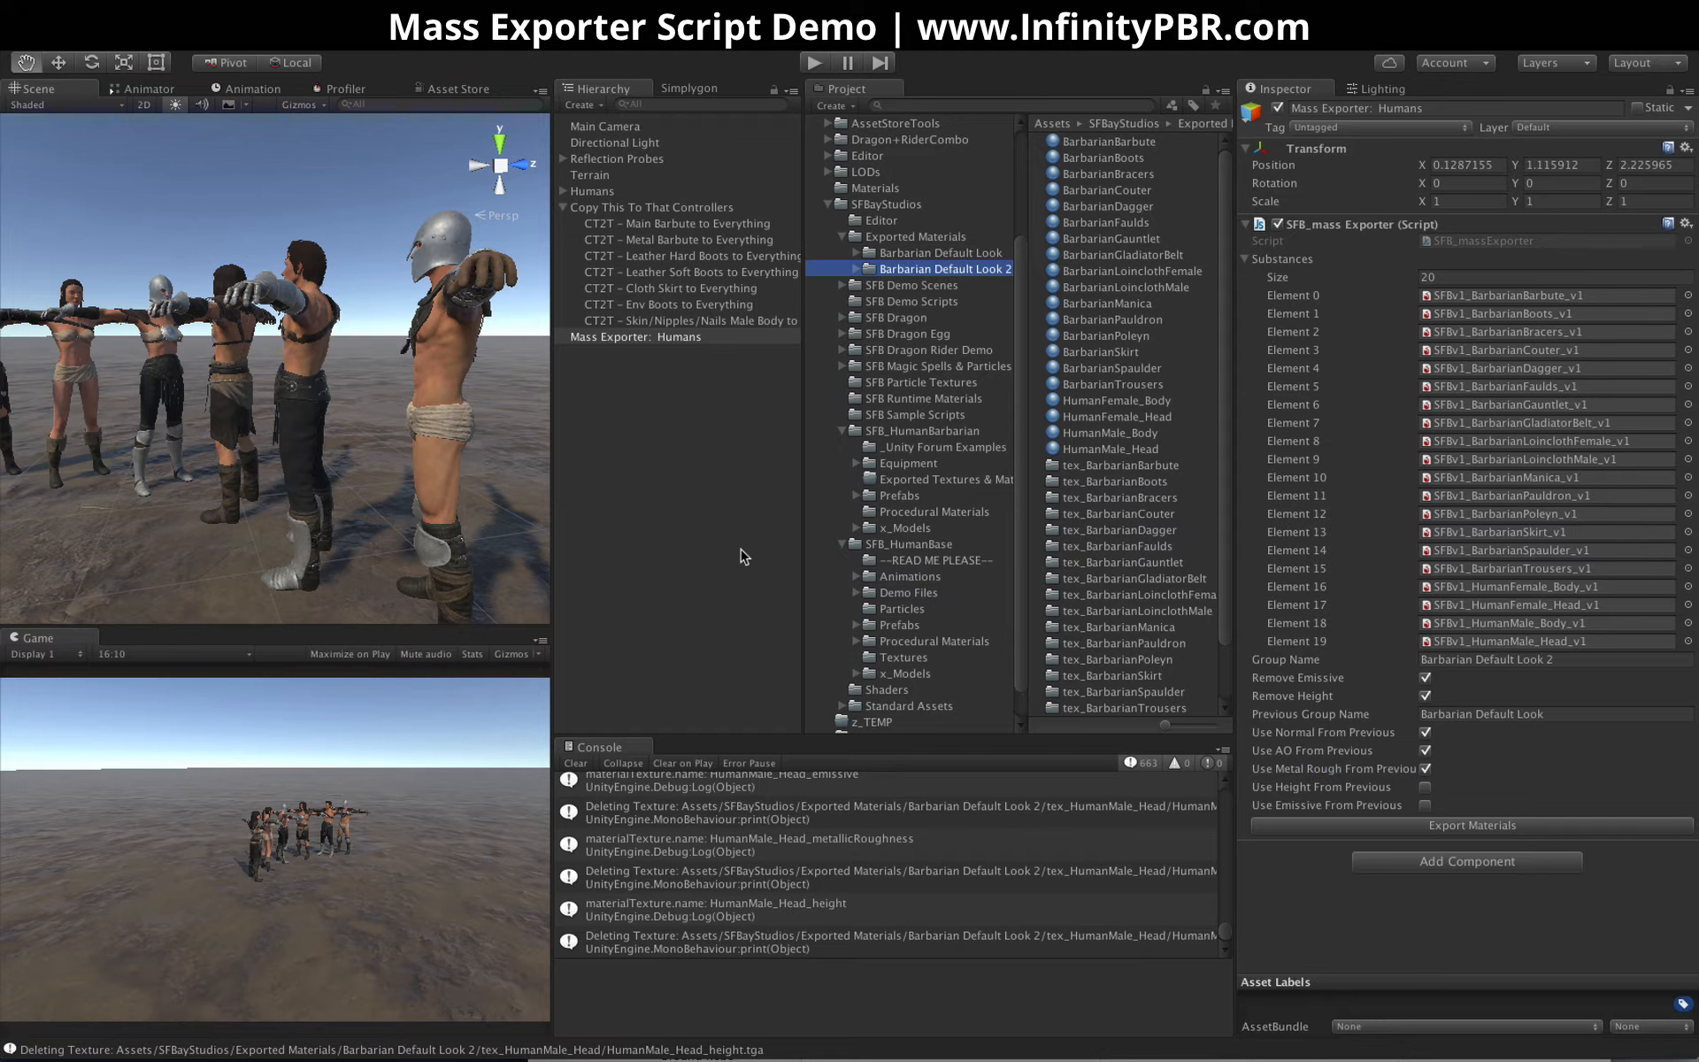
pyautogui.click(855, 269)
pyautogui.click(945, 285)
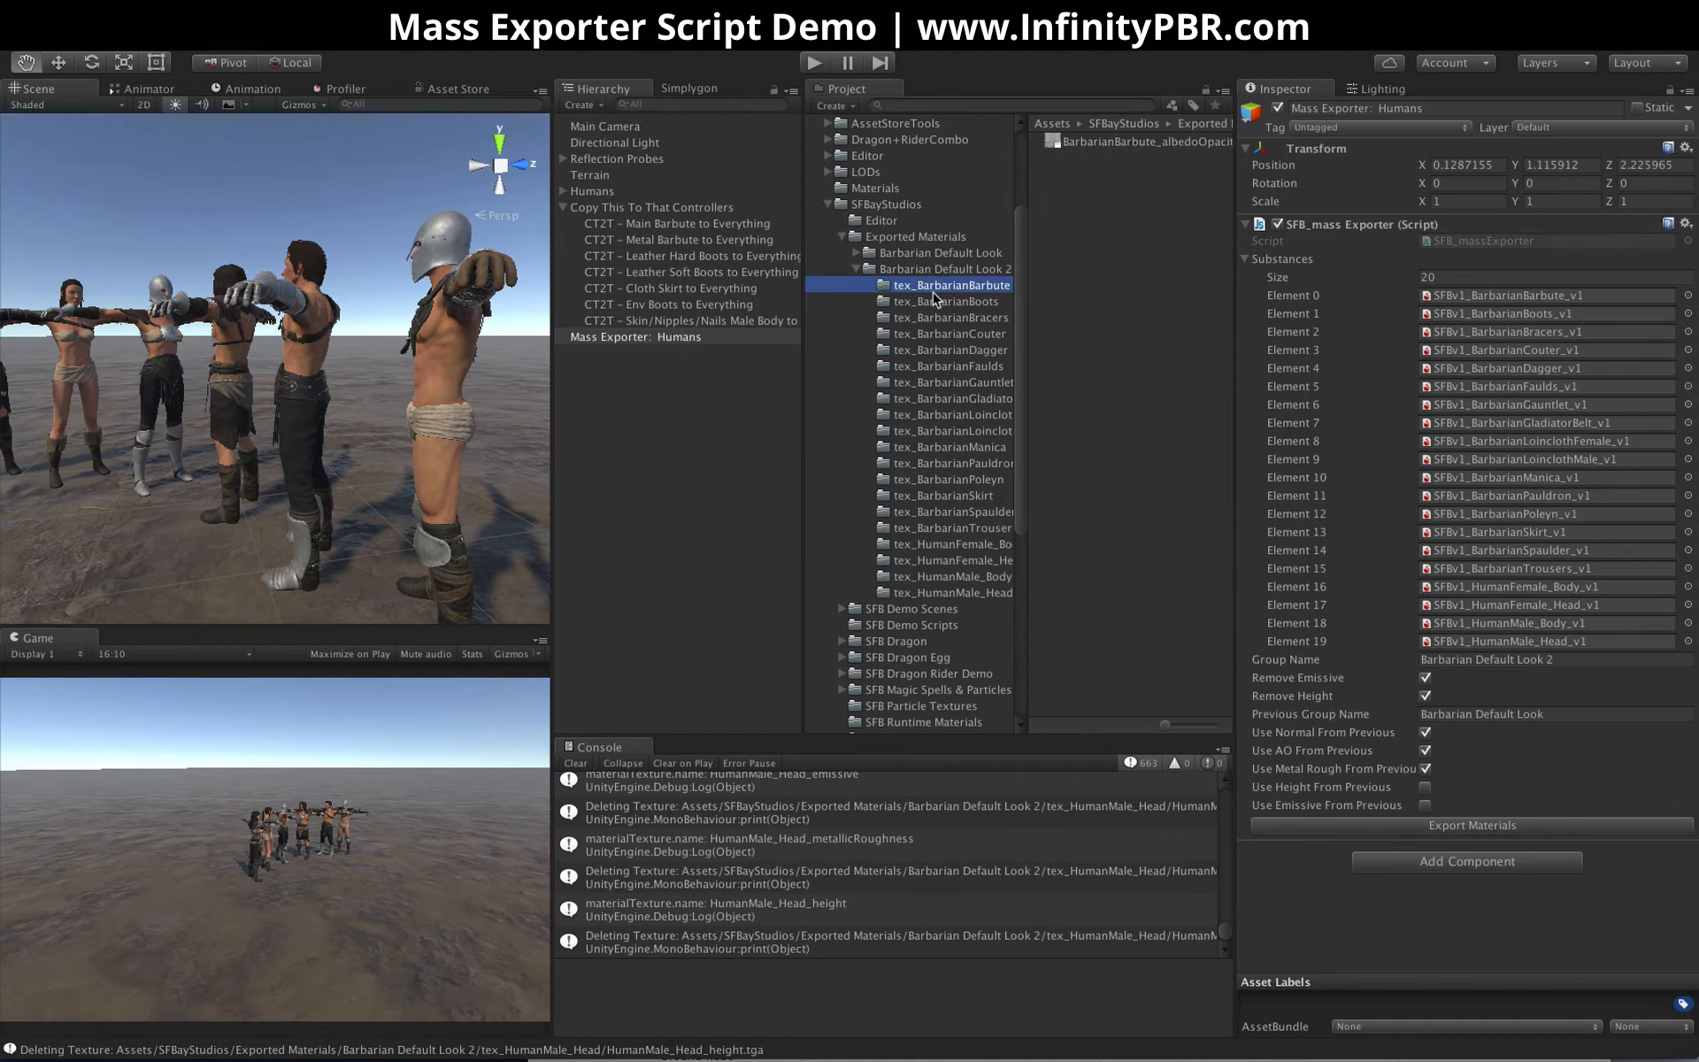
pyautogui.press('Down')
pyautogui.press('Down')
pyautogui.press('Down')
pyautogui.press('Down')
pyautogui.press('Down')
pyautogui.press('Down')
pyautogui.press('Down')
pyautogui.press('Down')
pyautogui.press('Down')
pyautogui.press('Down')
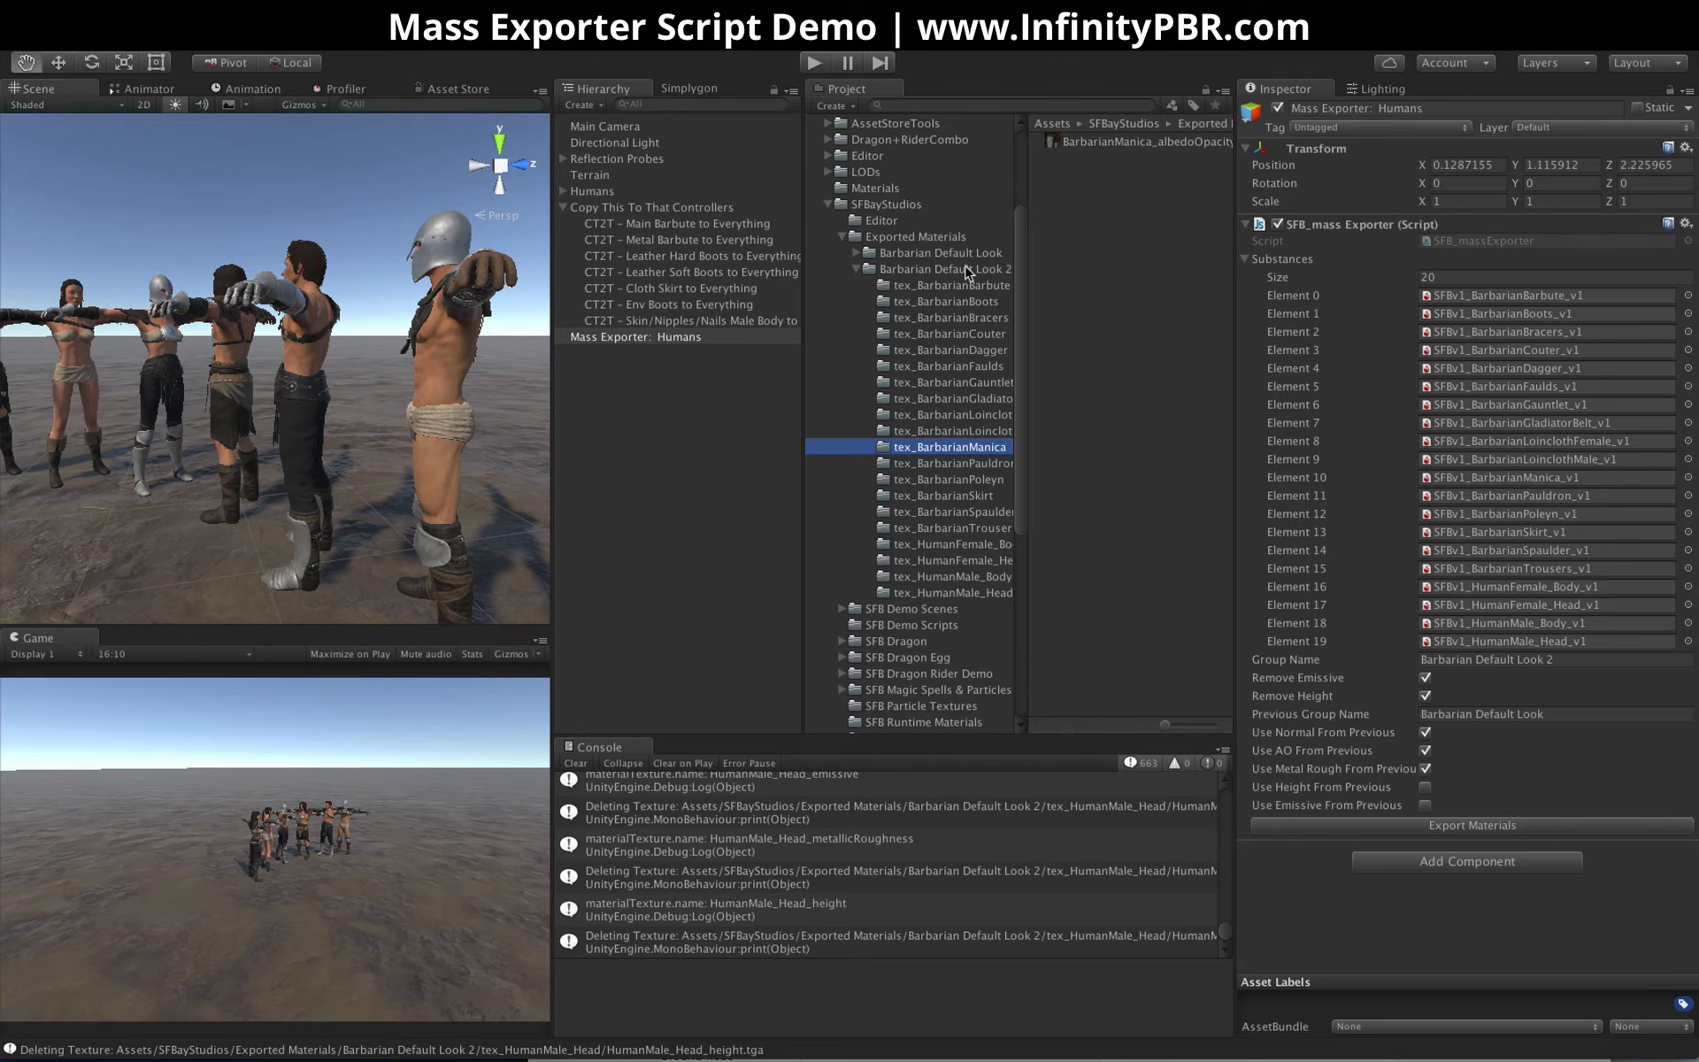
# Inspect the BarbarianBarbute material in Barbarian Default Look 2 and locate the source textures of its metallic, normal and occlusion maps
pyautogui.click(967, 271)
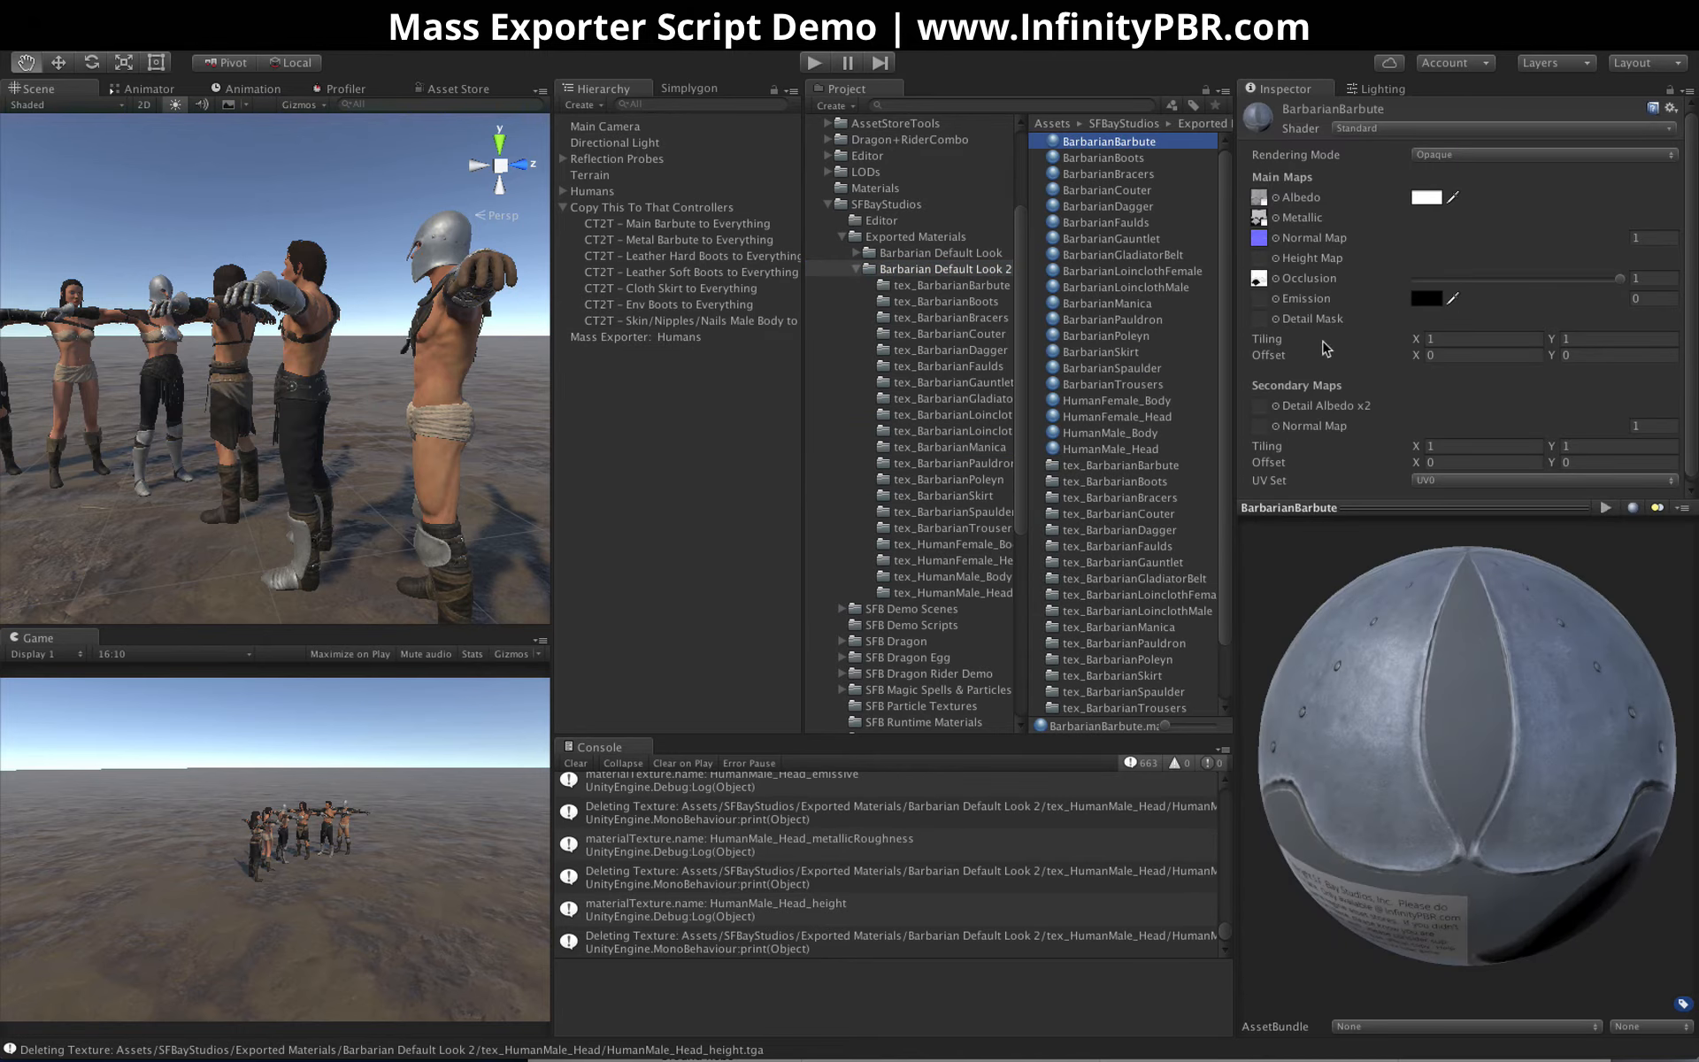
pyautogui.click(1259, 218)
pyautogui.click(1258, 237)
pyautogui.click(1259, 278)
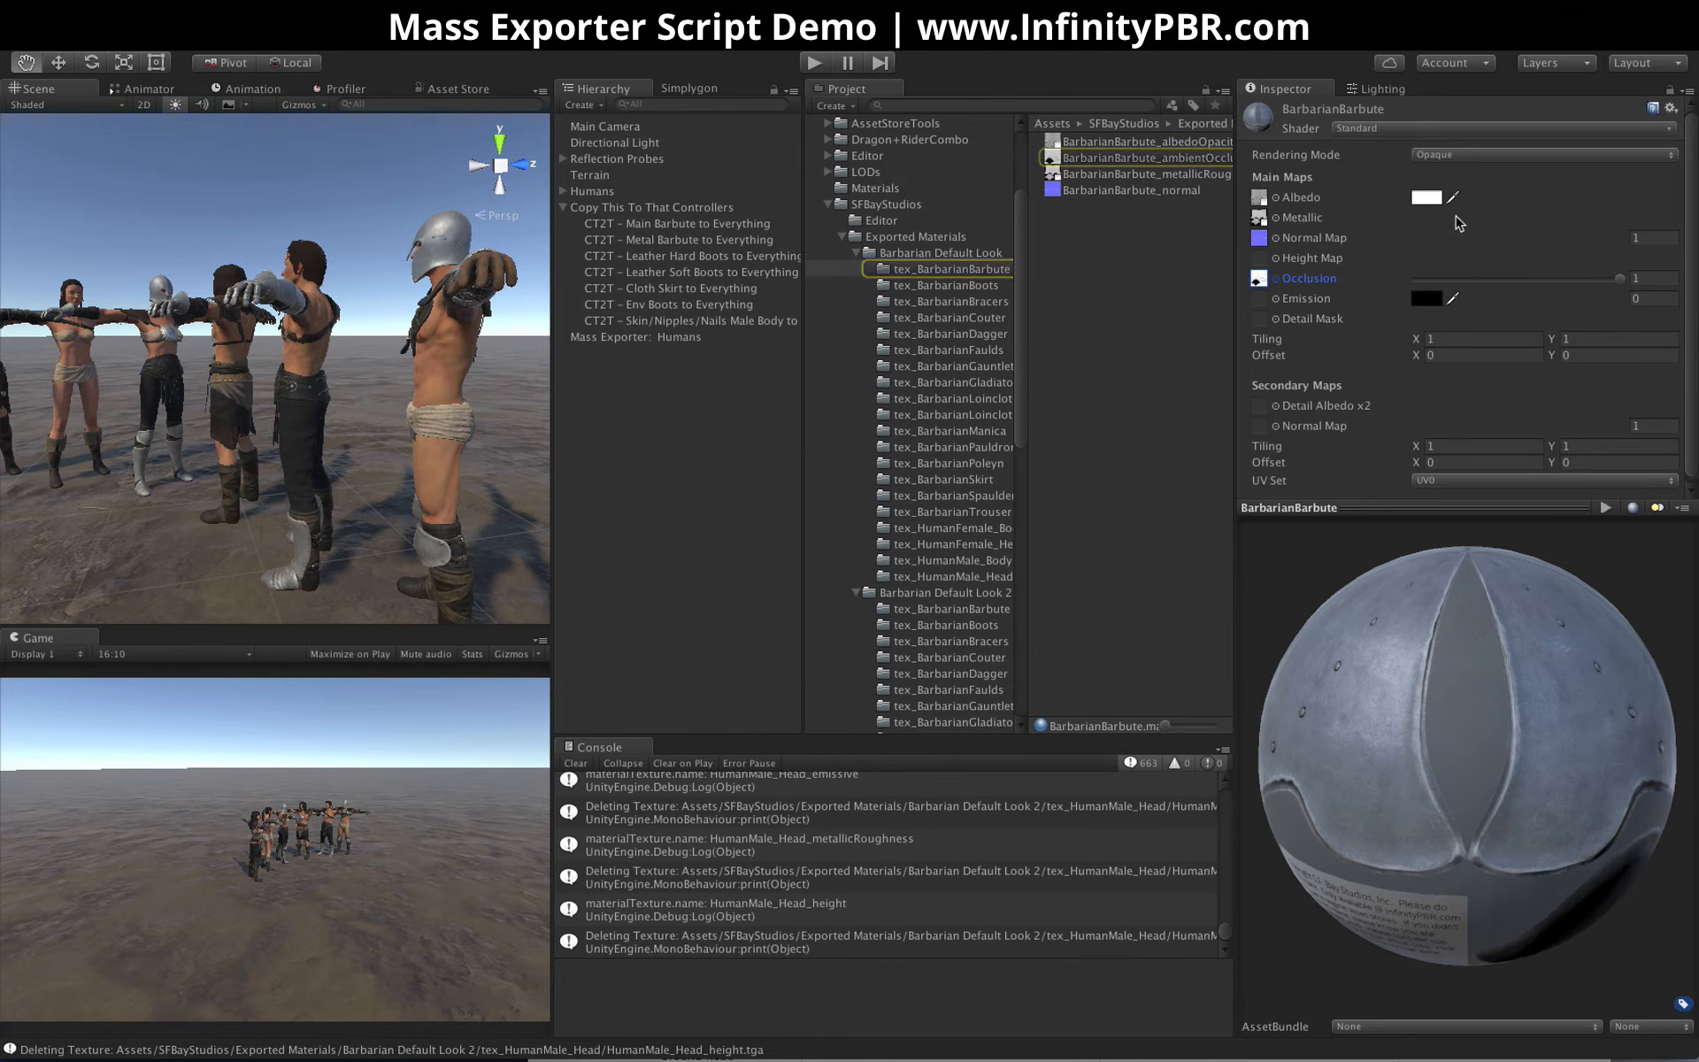
# Show the contents of Barbarian Default Look and collapse both exported look folders in the project tree
pyautogui.click(863, 252)
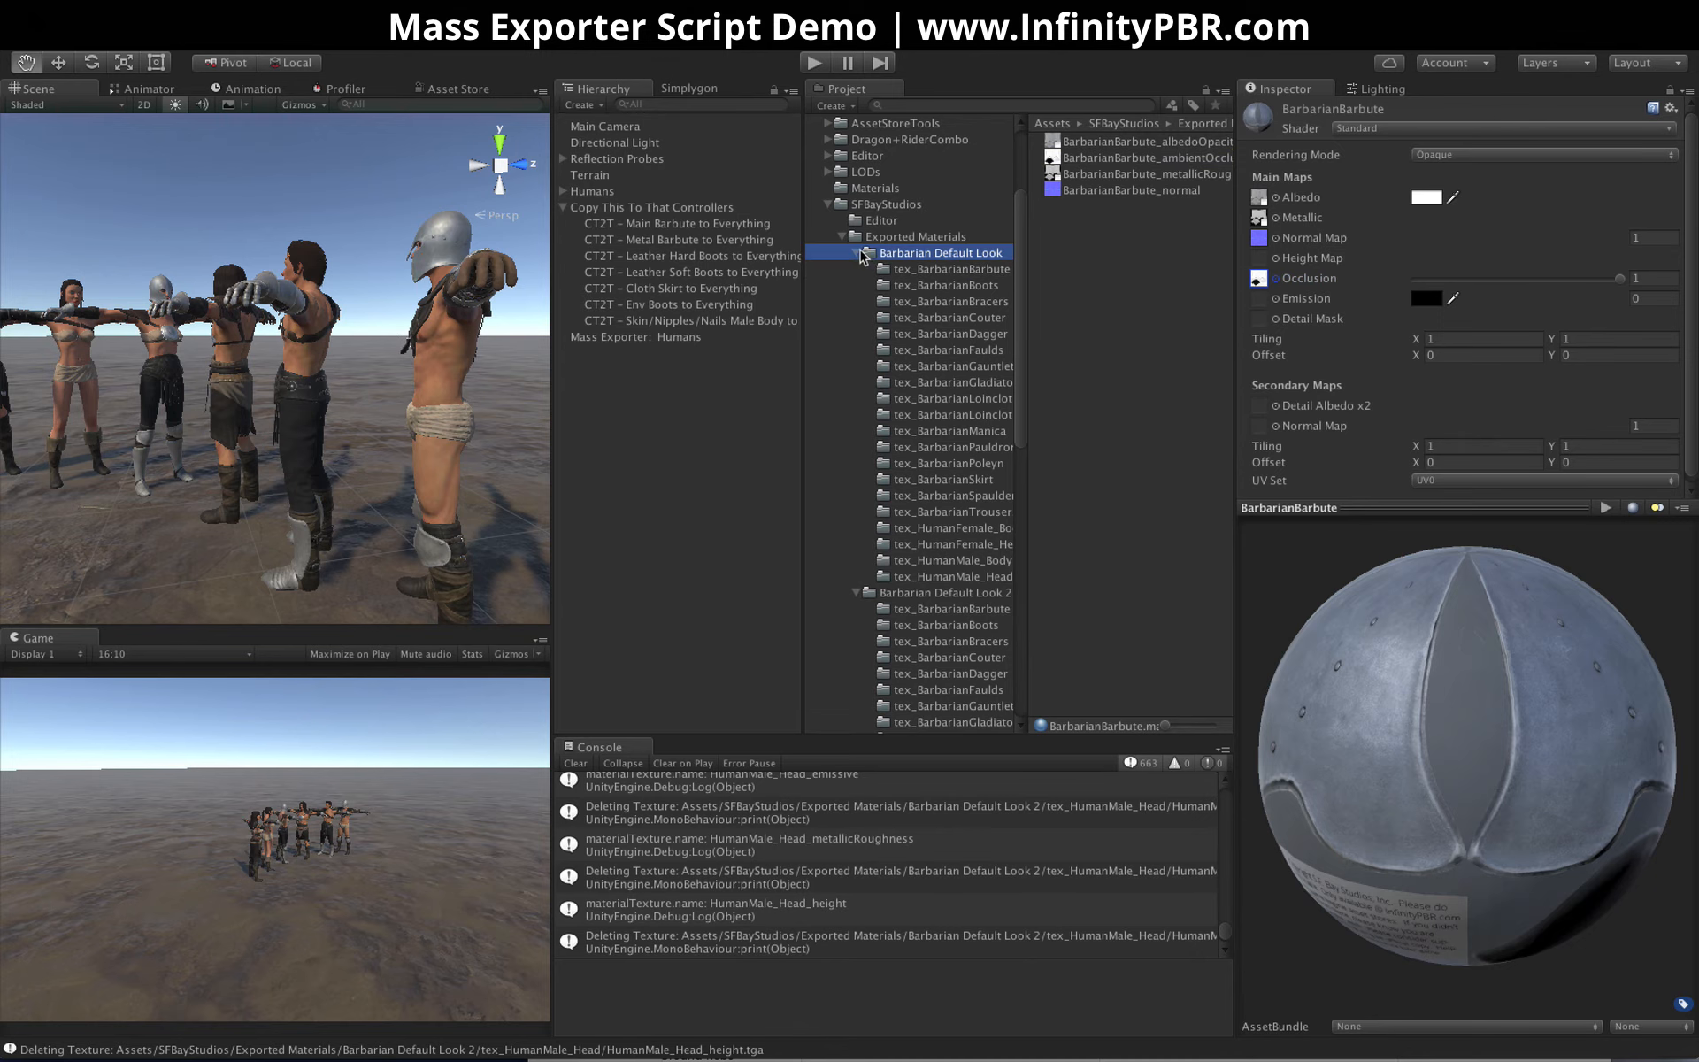
pyautogui.click(856, 252)
pyautogui.click(857, 269)
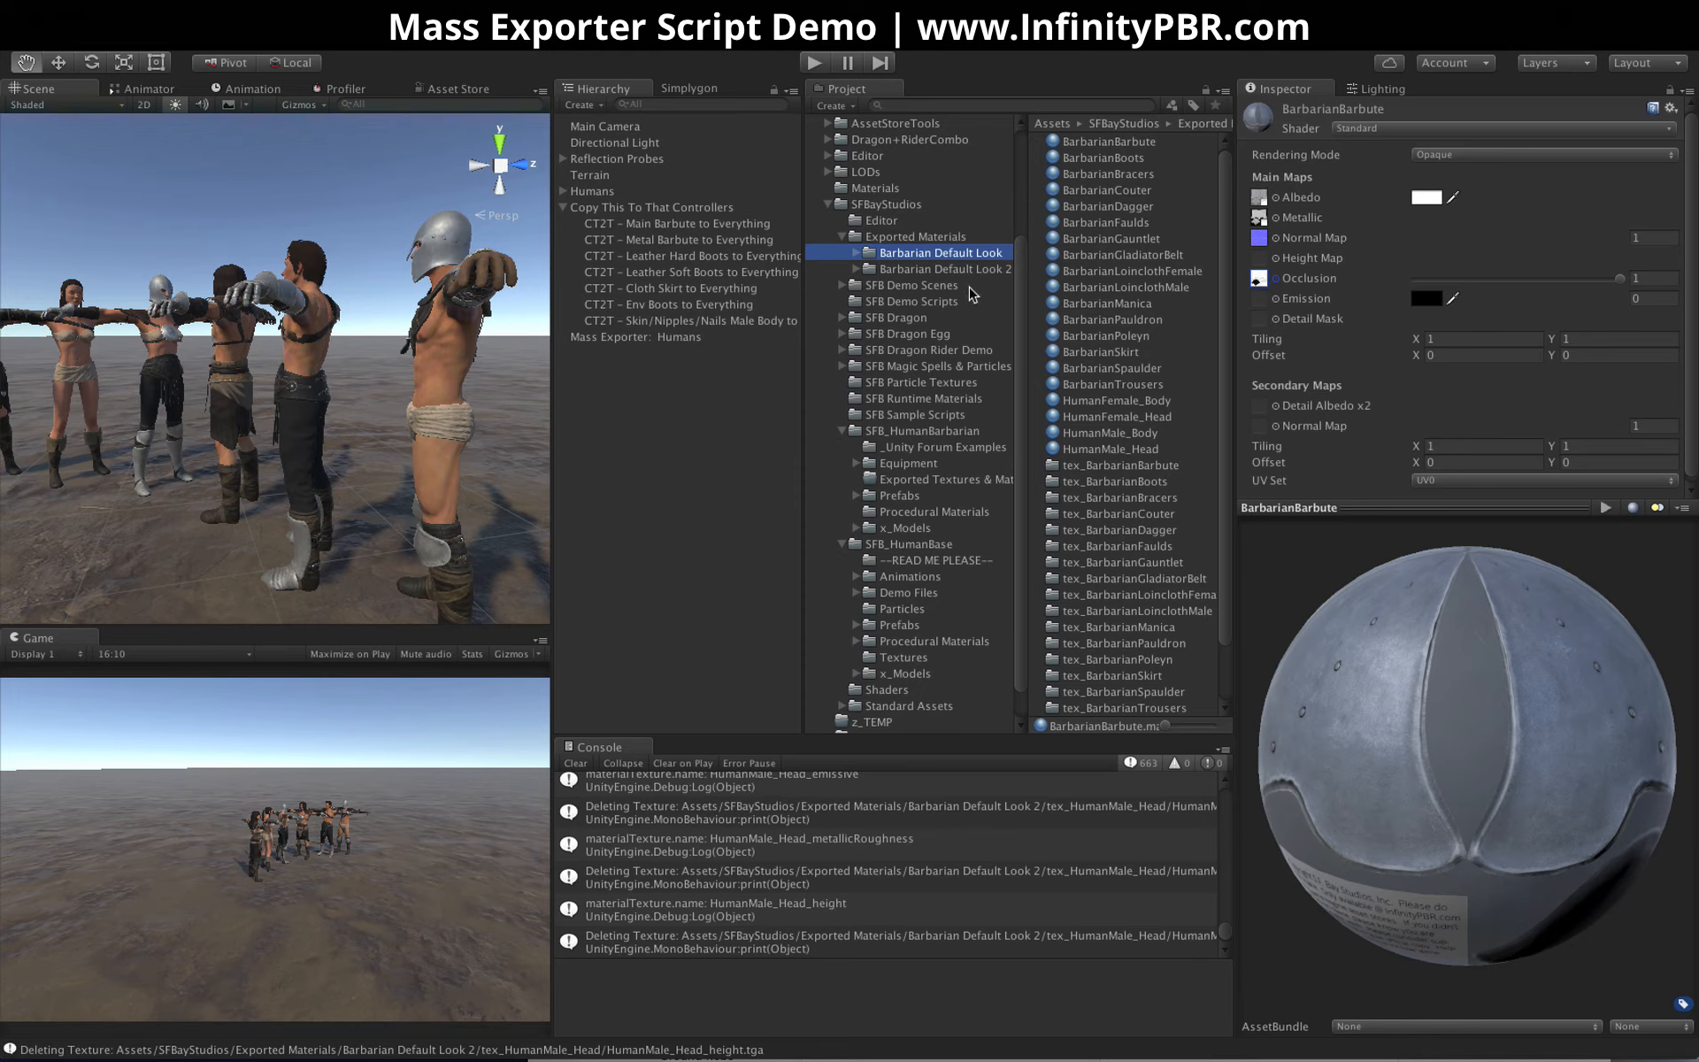
# Examine the barbarian characters in the scene from another angle and review the Mass Exporter: Humans object's settings
pyautogui.scroll(-5, 180, 347)
pyautogui.keyDown('alt'); pyautogui.moveTo(180, 347); pyautogui.dragTo(287, 396); pyautogui.keyUp('alt')
pyautogui.scroll(8, 259, 365)
pyautogui.scroll(-3, 259, 365)
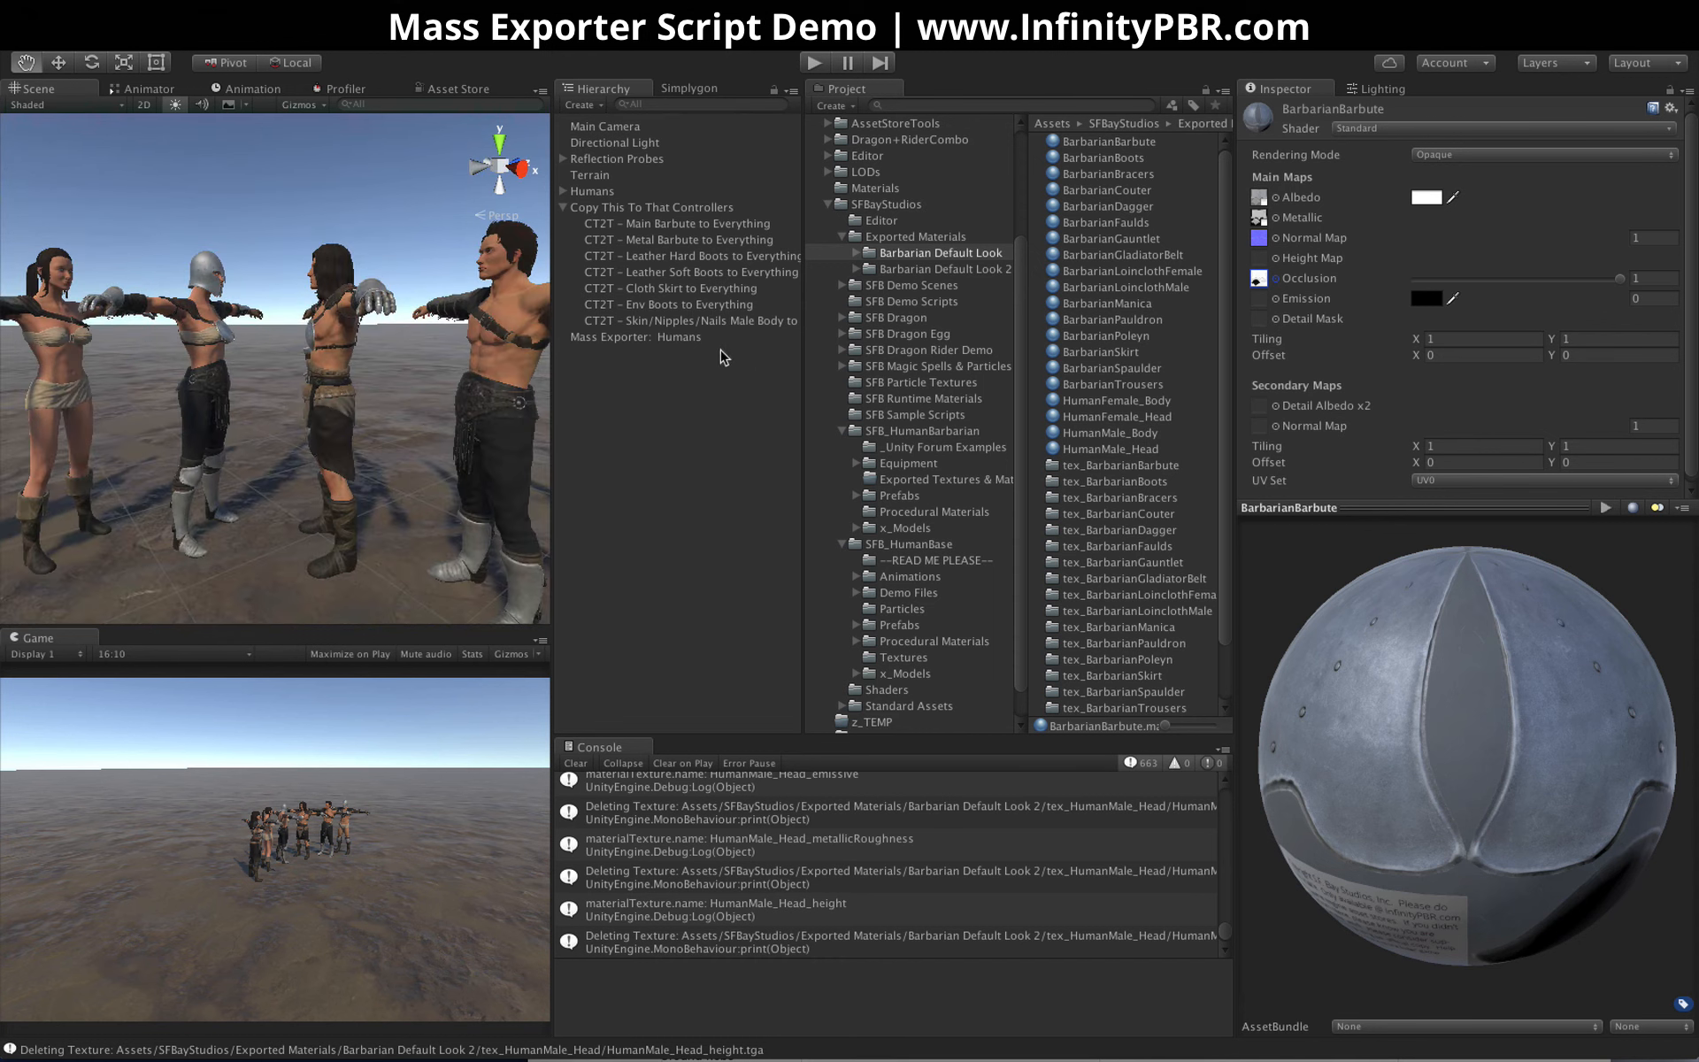
pyautogui.click(602, 456)
pyautogui.click(639, 338)
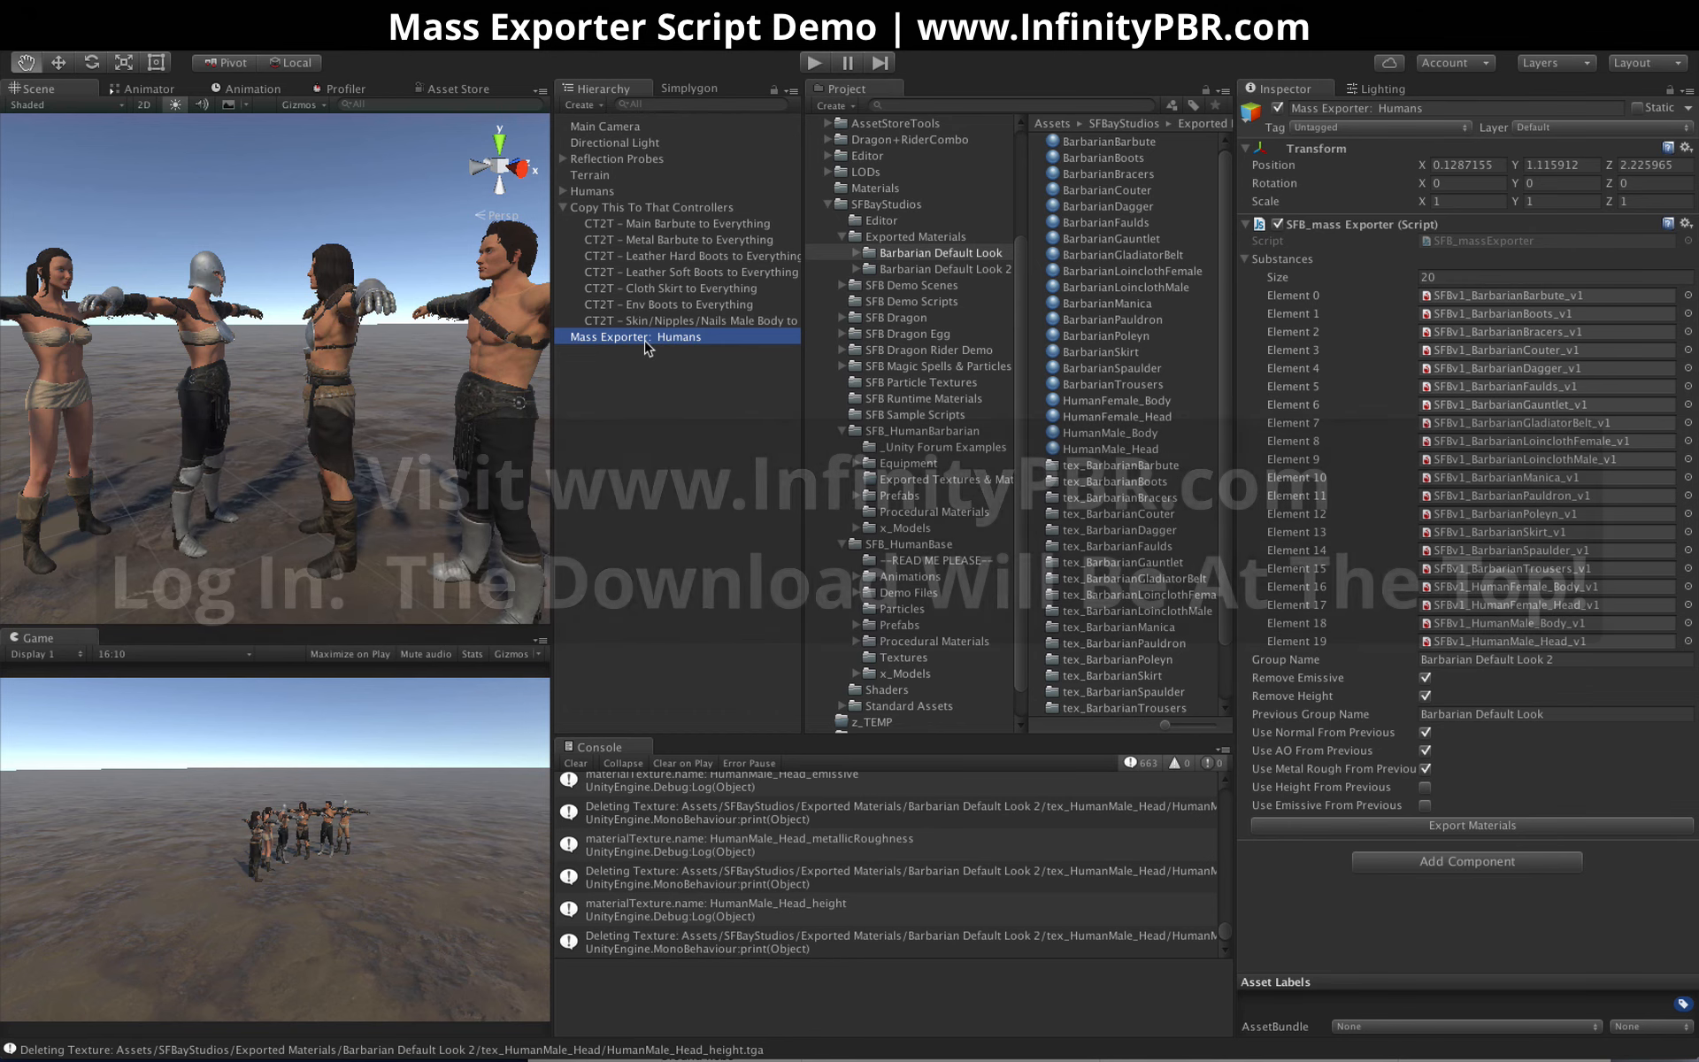
pyautogui.click(571, 359)
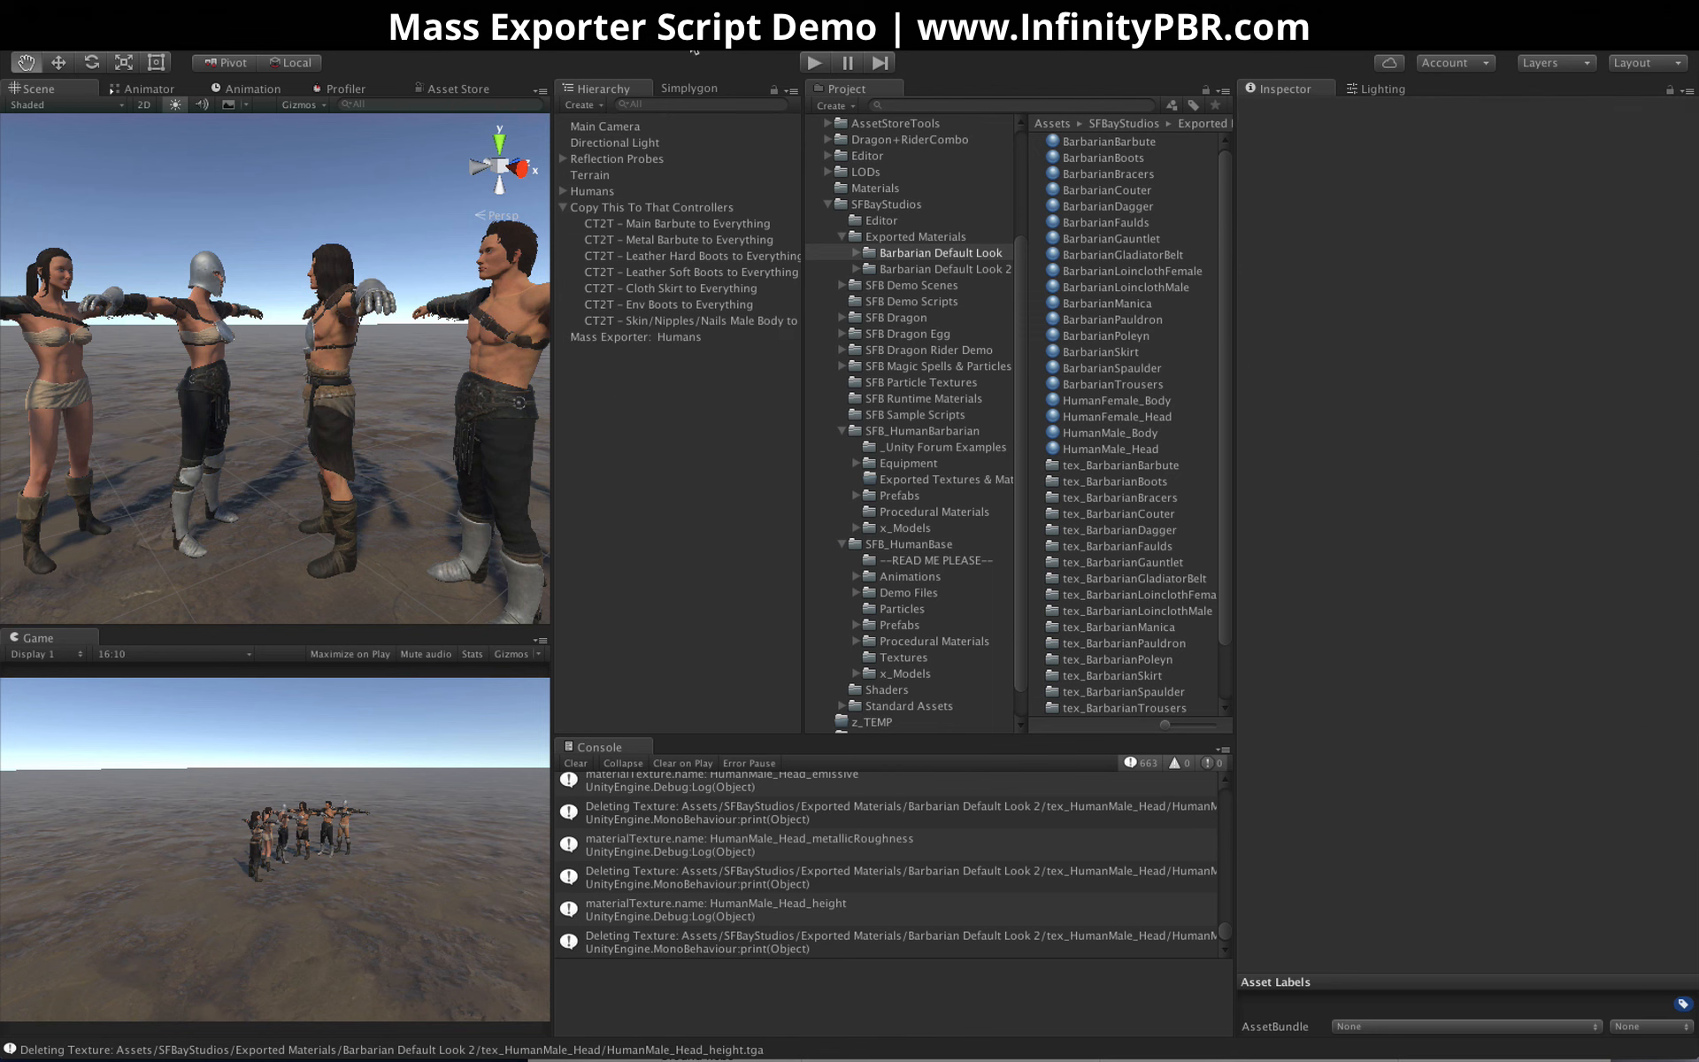
pyautogui.click(660, 337)
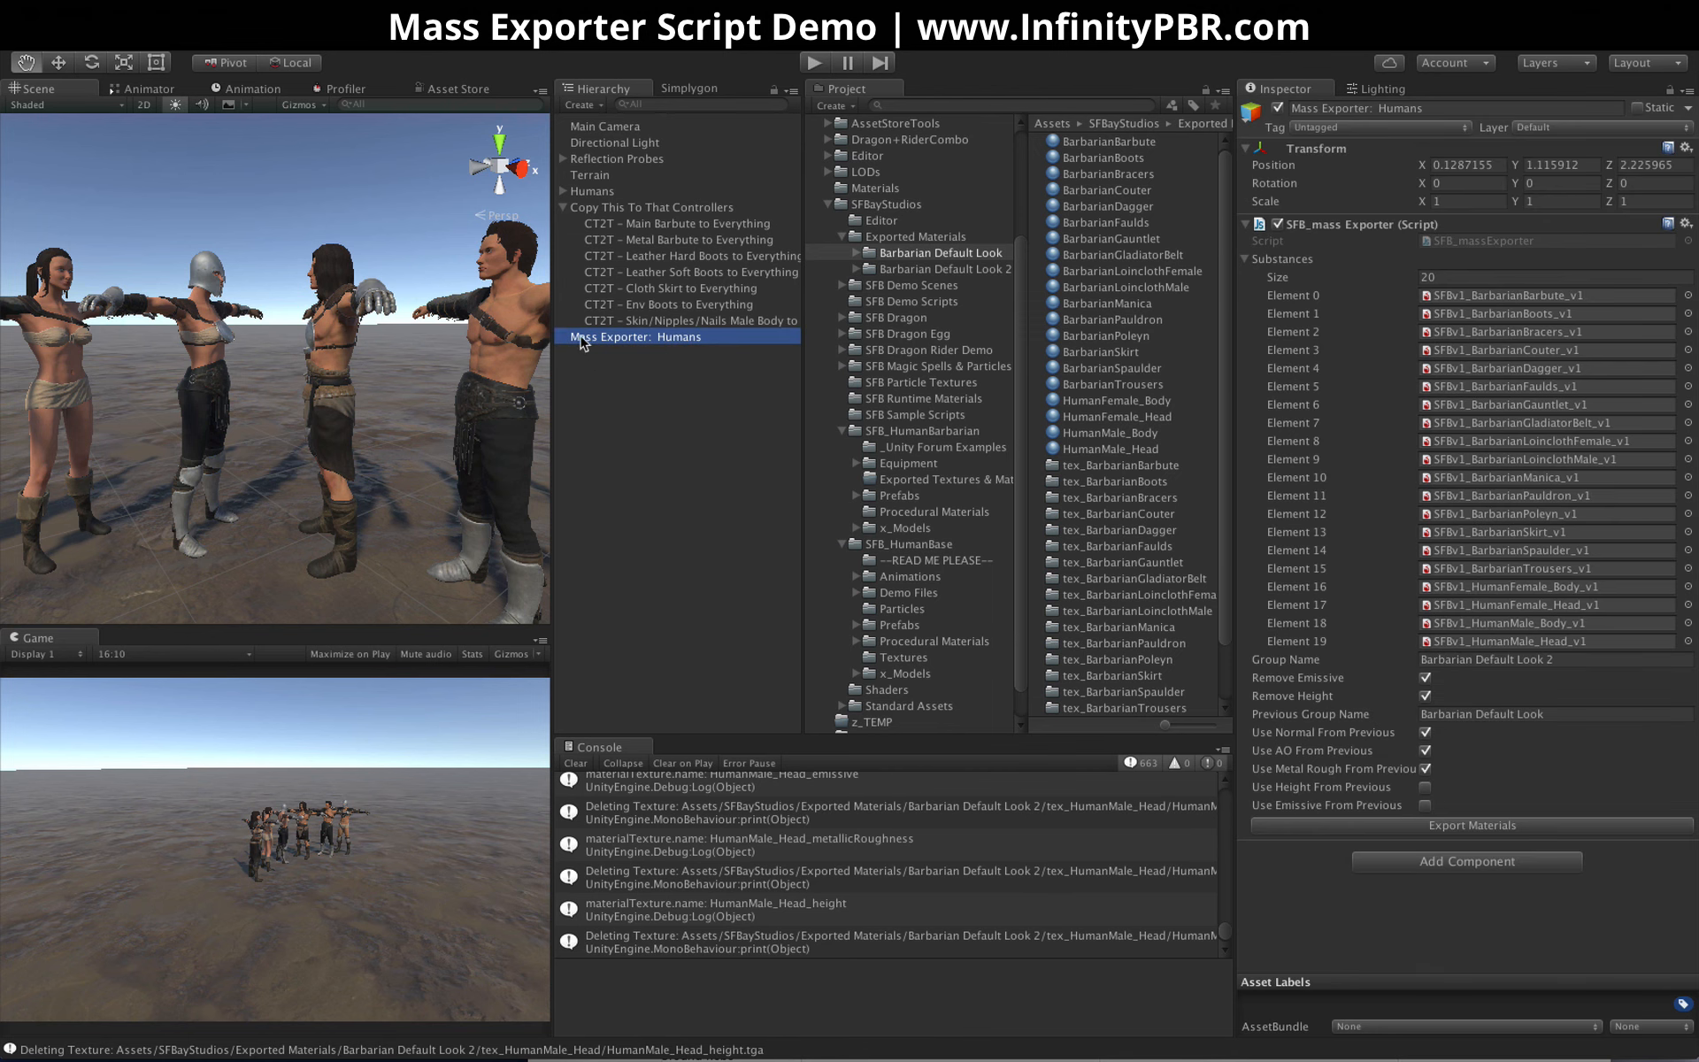